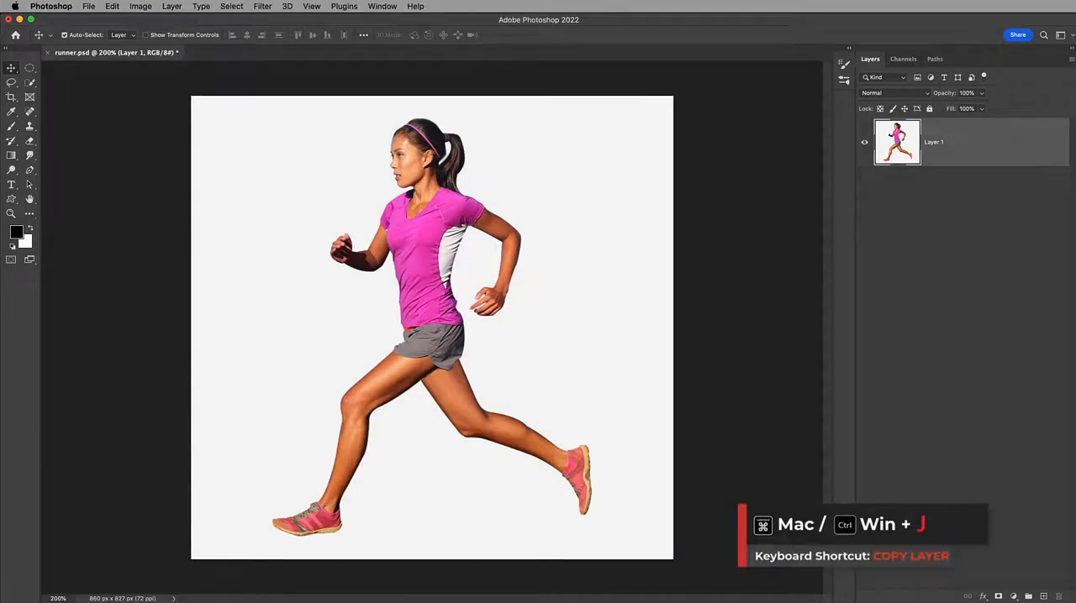
Duplicate Layer 1 as "Chrome Using The Apply Image Method" and hide the original Layer 1
key("super+j")
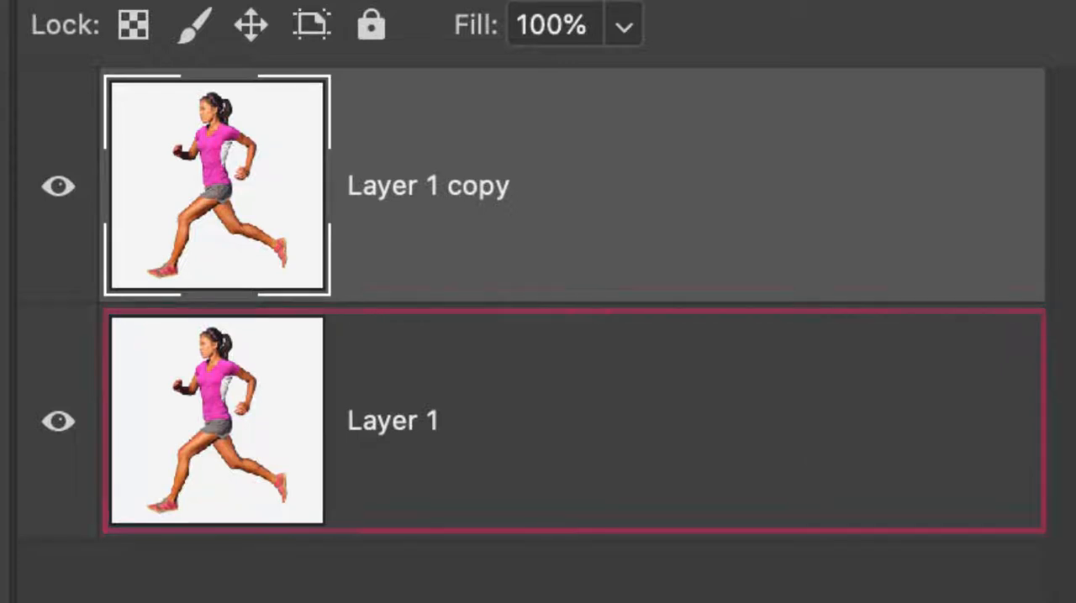
double_click(521, 173)
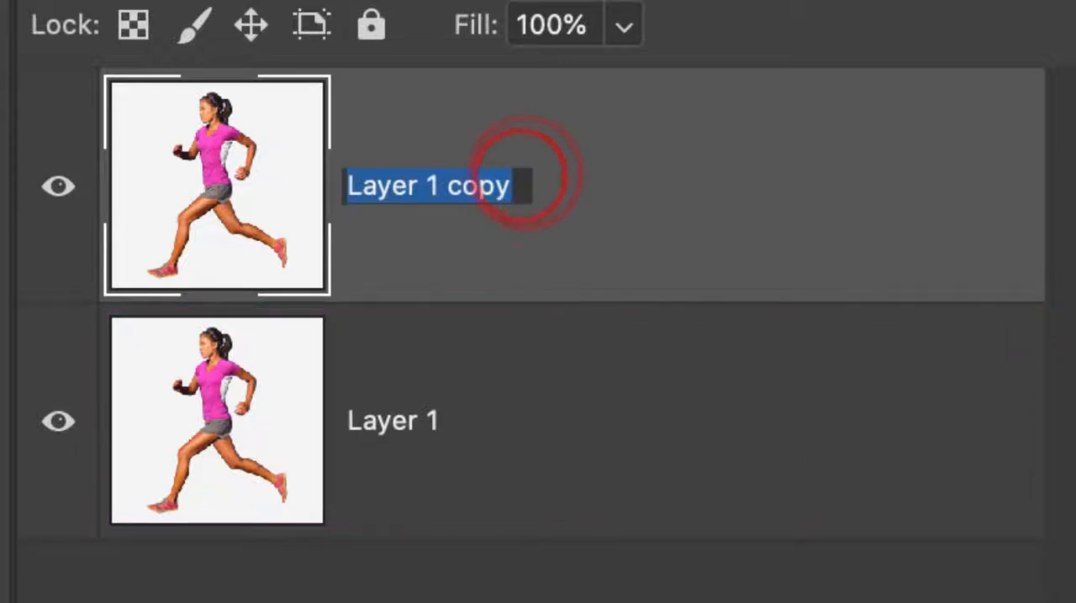
type("Chrome Using The Apply Image Method")
key("Return")
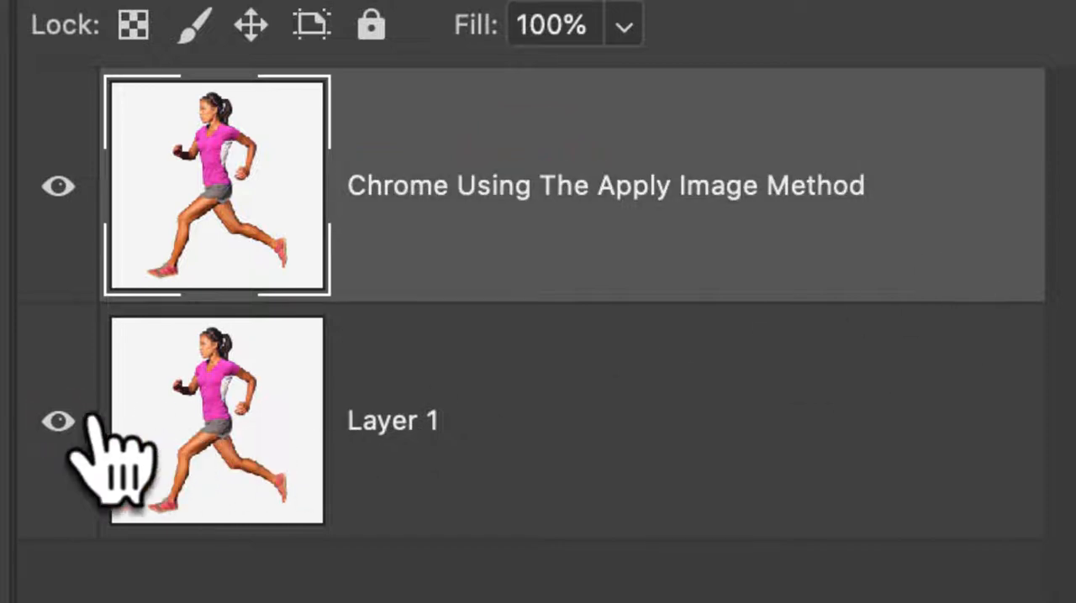
left_click(60, 423)
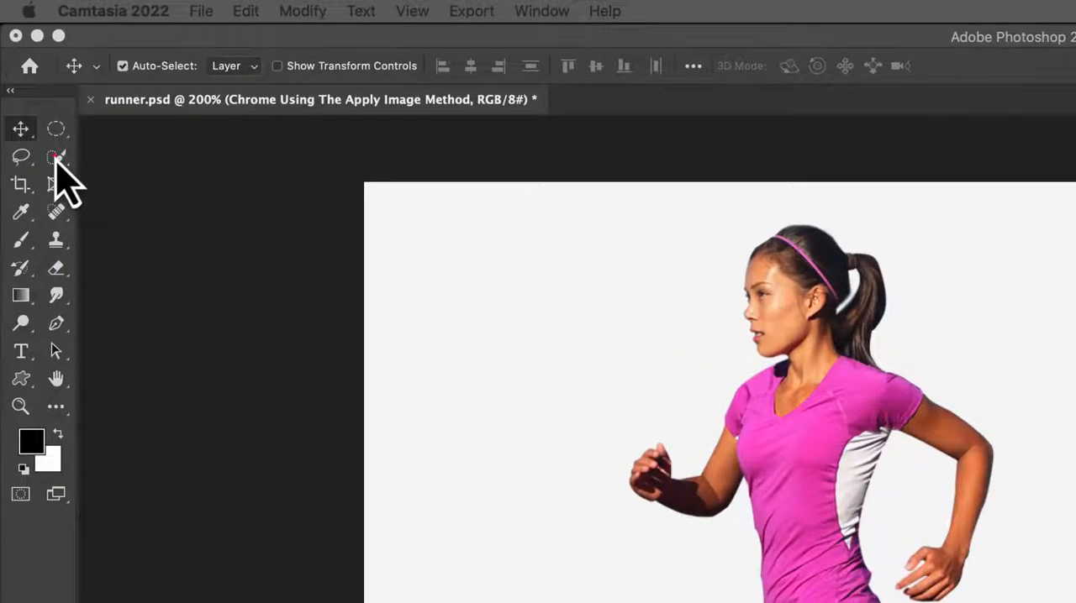
Select the runner automatically with Select Subject and mask the Chrome layer with that selection
left_click(55, 158)
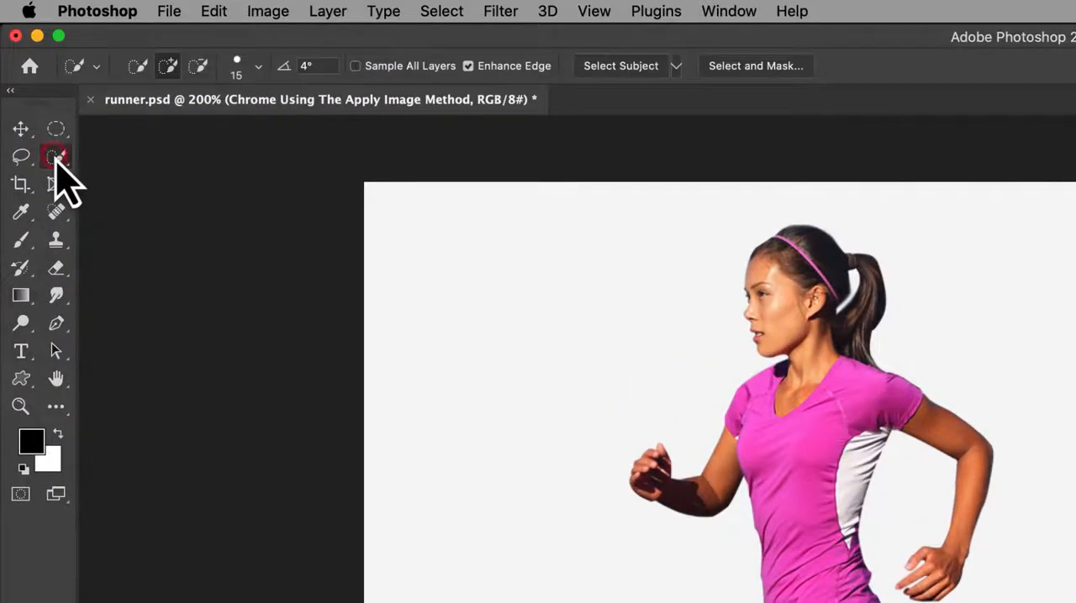
left_click(610, 67)
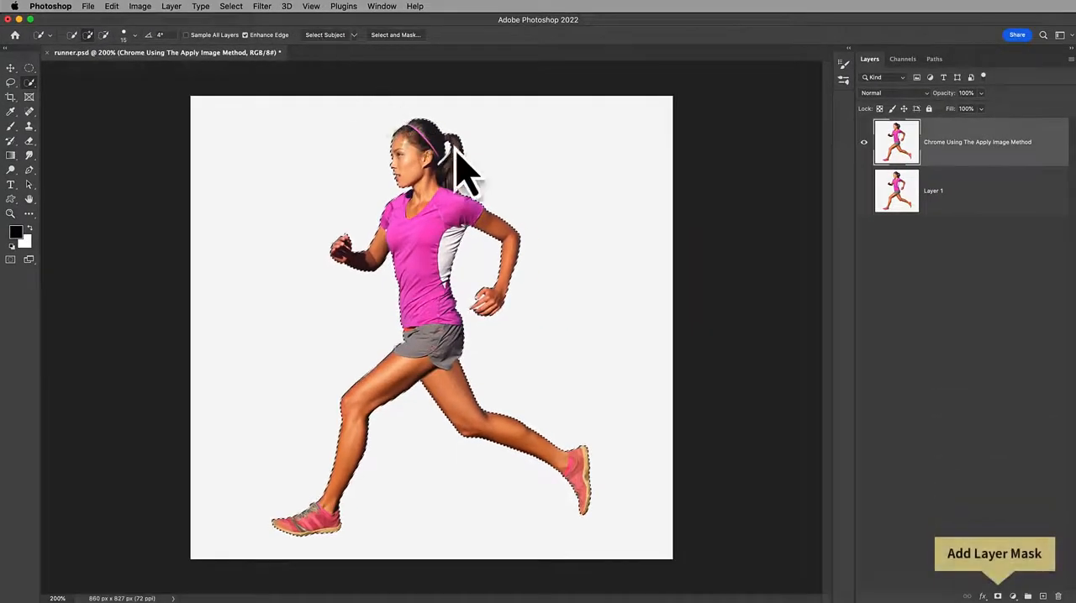
left_click(996, 595)
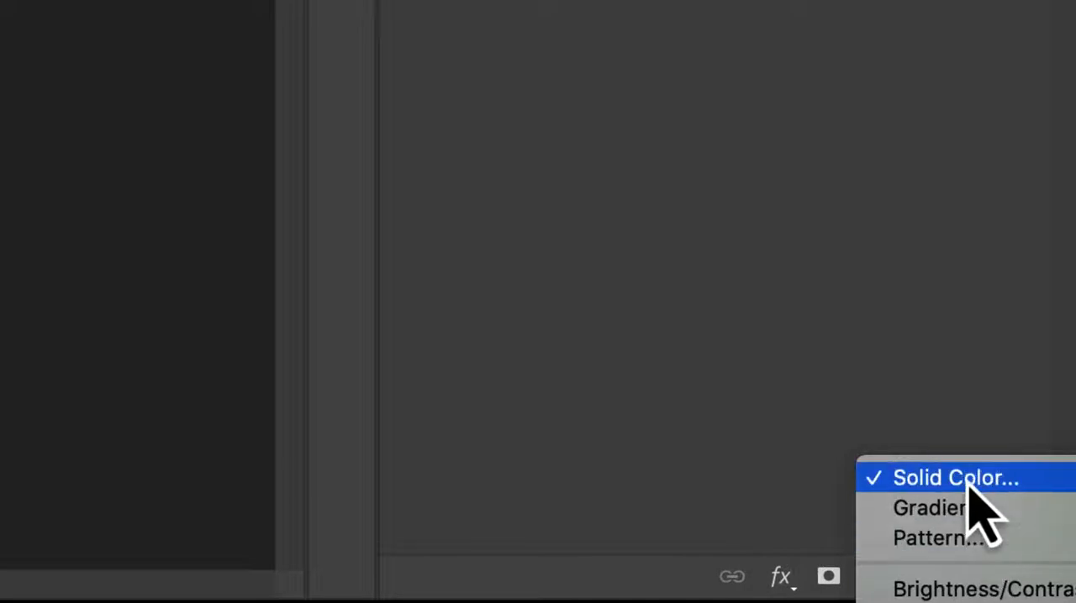
Add a black (000000) Solid Color fill layer and place it directly beneath the masked runner layer
left_click(967, 479)
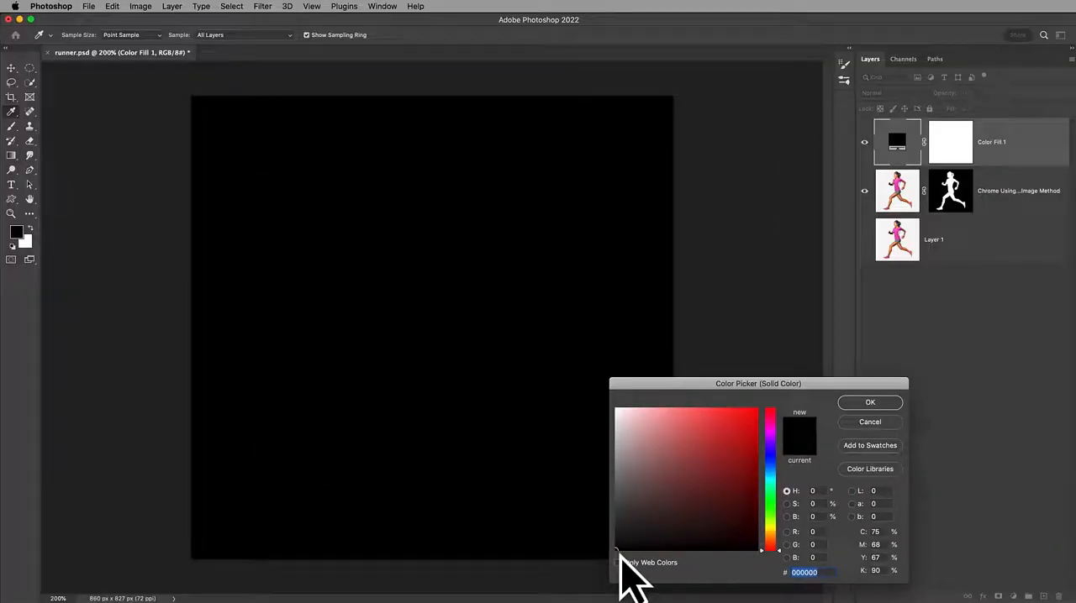
left_click(875, 409)
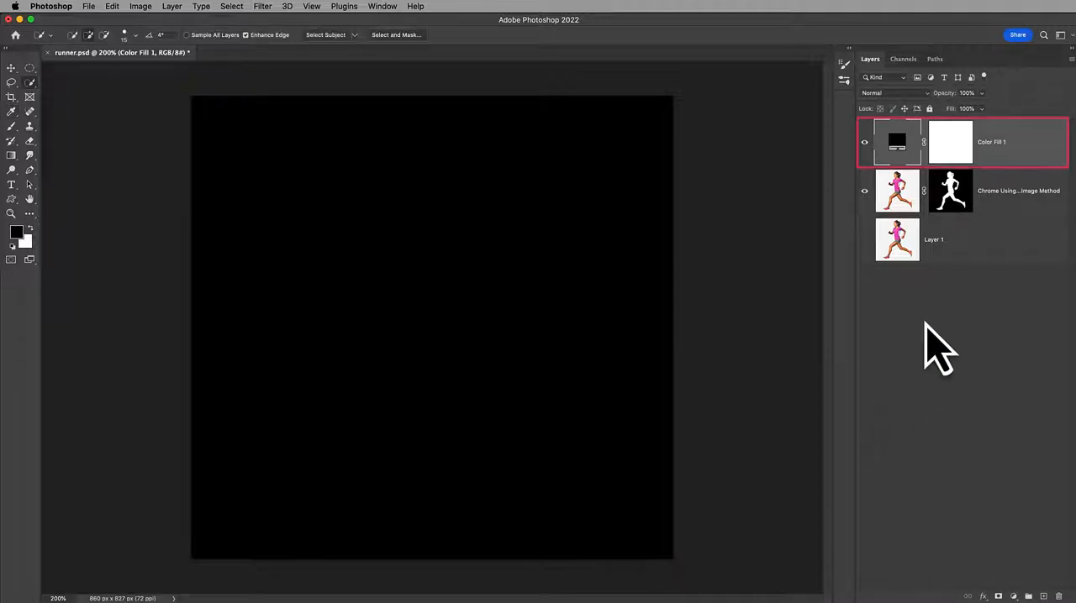
left_click_drag(1011, 147, 1020, 230)
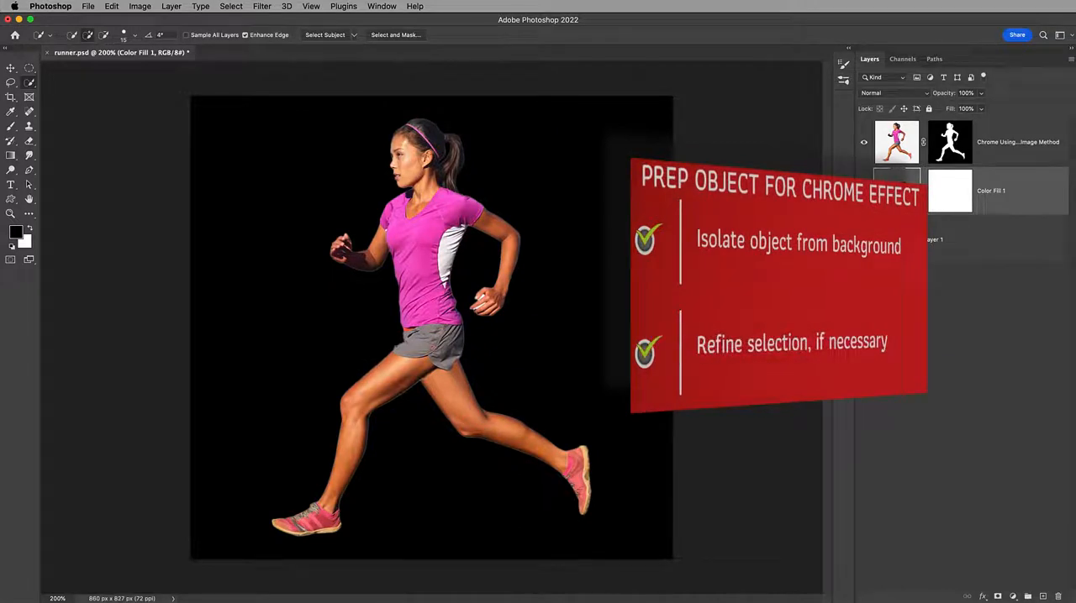
Paint black with the Brush over the two white gaps between the fingers of the runner's rear hand on the Chrome layer
left_click(892, 147)
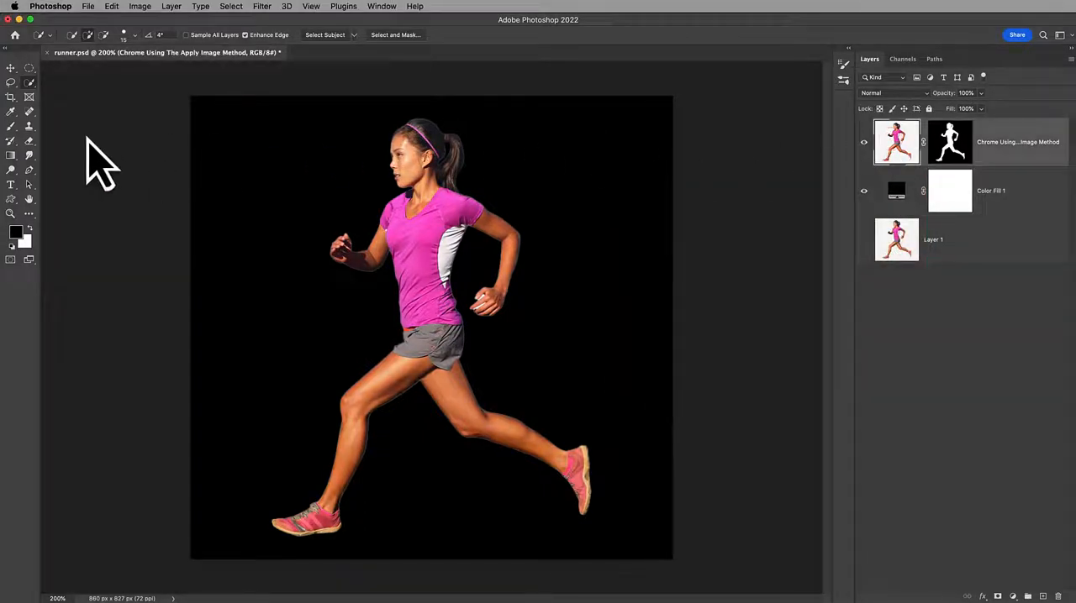
left_click(10, 213)
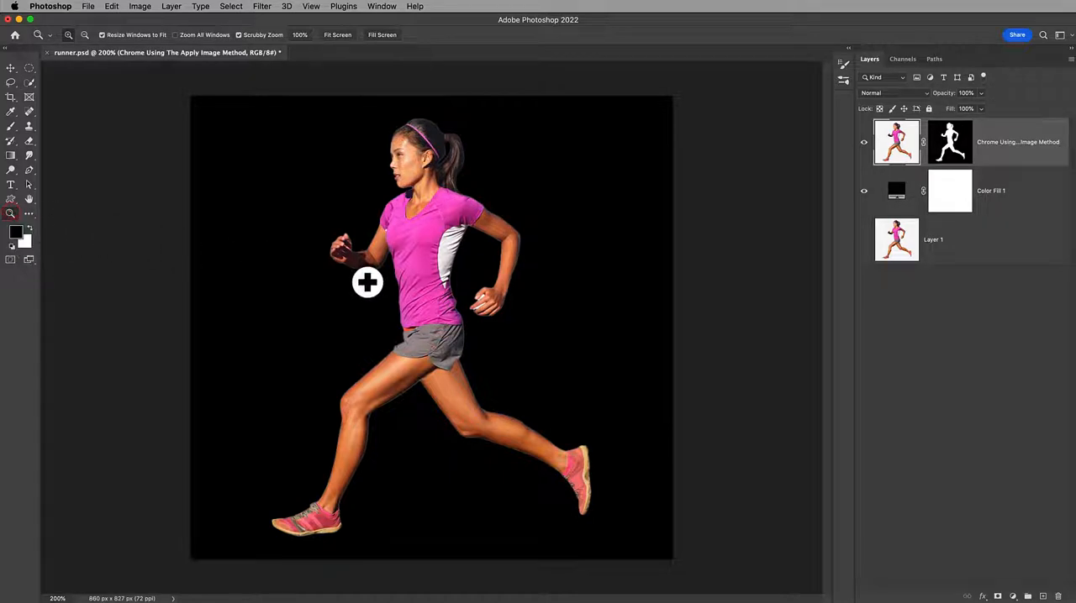
left_click_drag(485, 305, 584, 410)
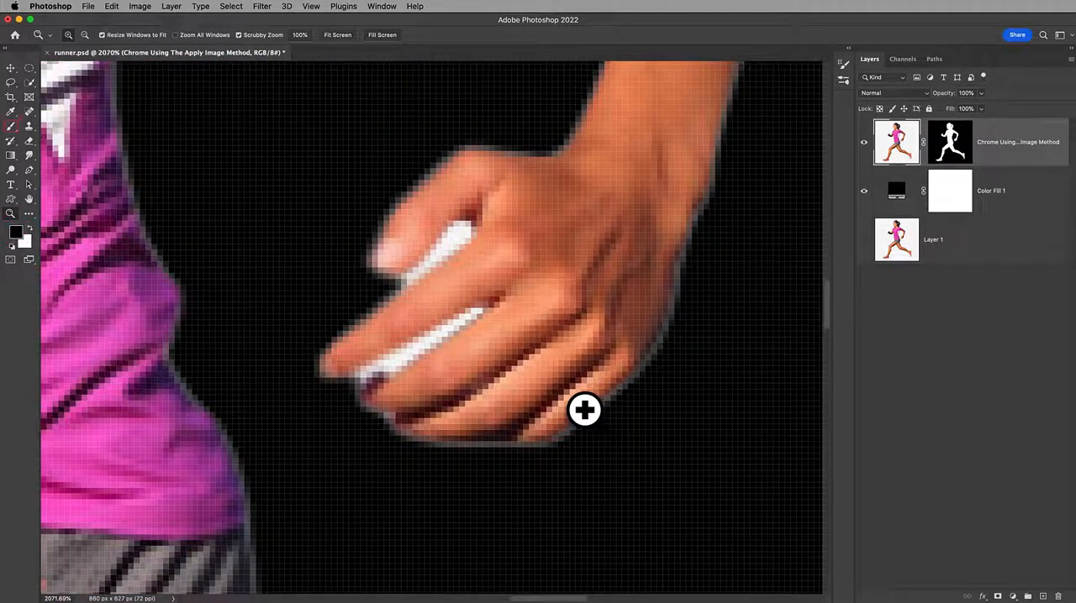
key("b")
mouse_move(466, 220)
left_mouse_down()
mouse_move(408, 278)
mouse_move(466, 222)
mouse_move(424, 274)
mouse_move(468, 228)
mouse_move(391, 282)
left_mouse_up()
mouse_move(471, 314)
left_mouse_down()
mouse_move(357, 380)
mouse_move(461, 321)
mouse_move(375, 368)
left_mouse_up()
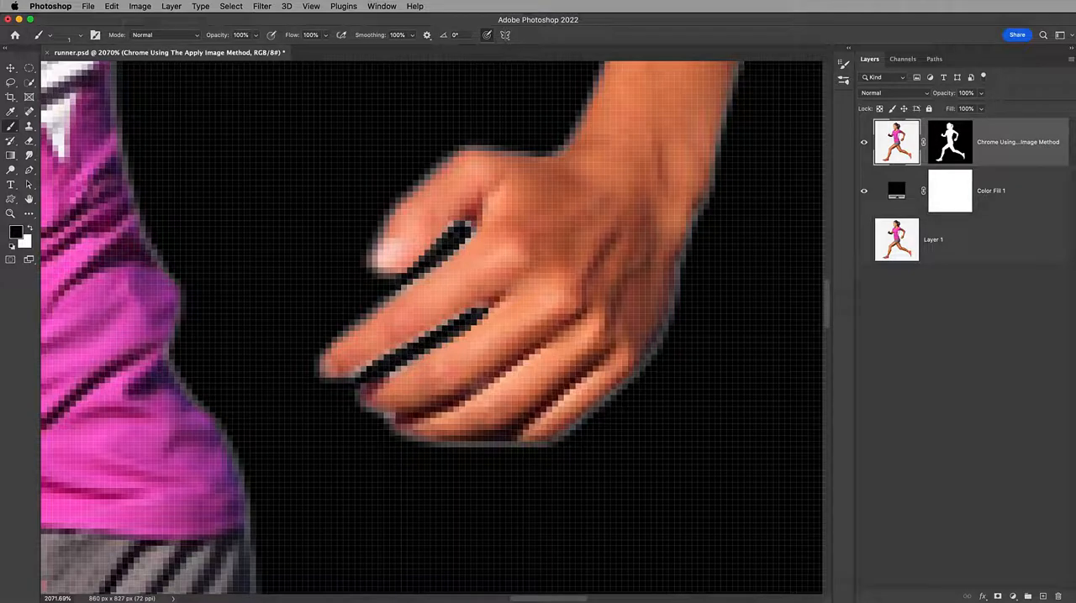
key("z")
key("z")
key("z")
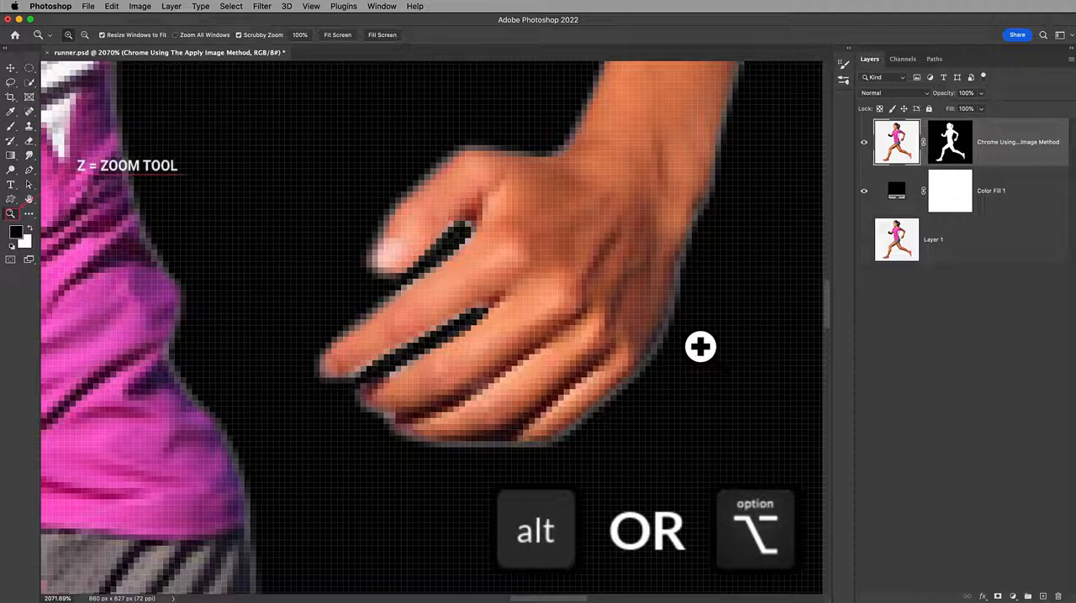
key("alt")
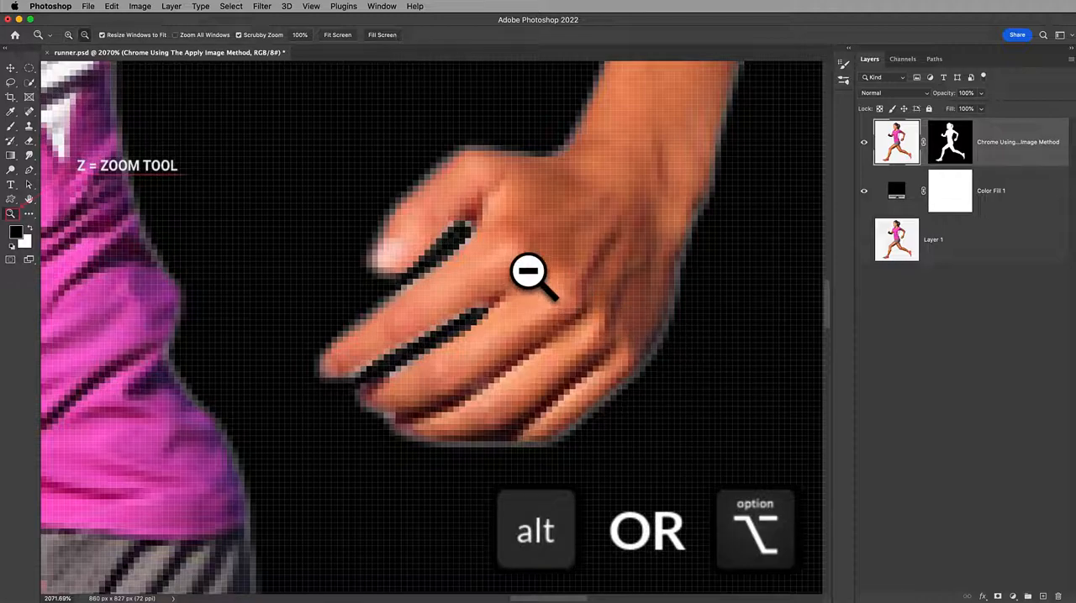
left_click_drag(528, 272, 528, 271)
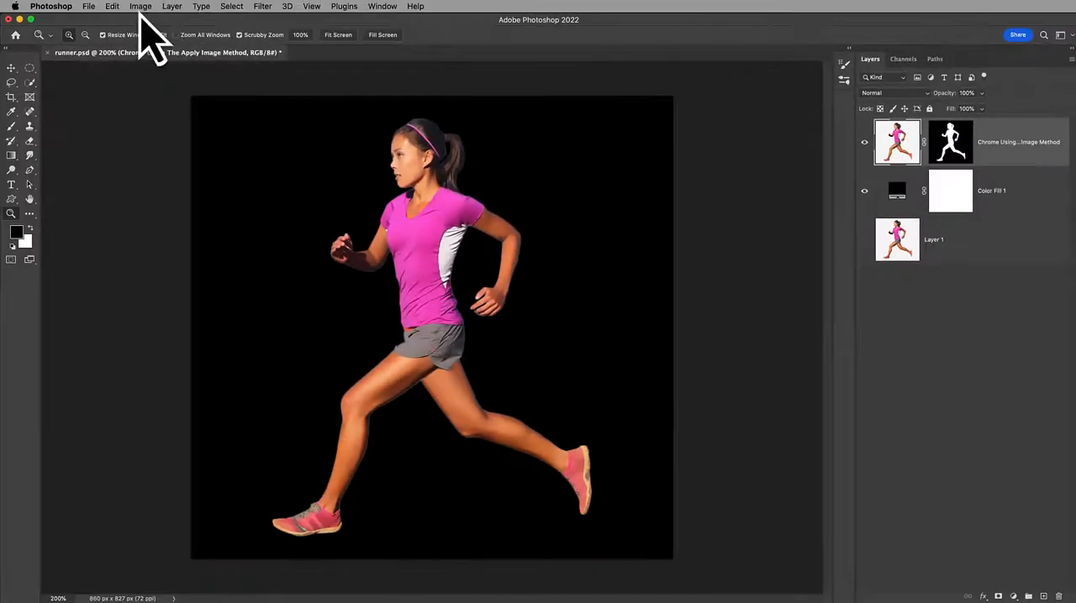
Desaturate the runner image on the Chrome layer
left_click(140, 6)
mouse_move(145, 37)
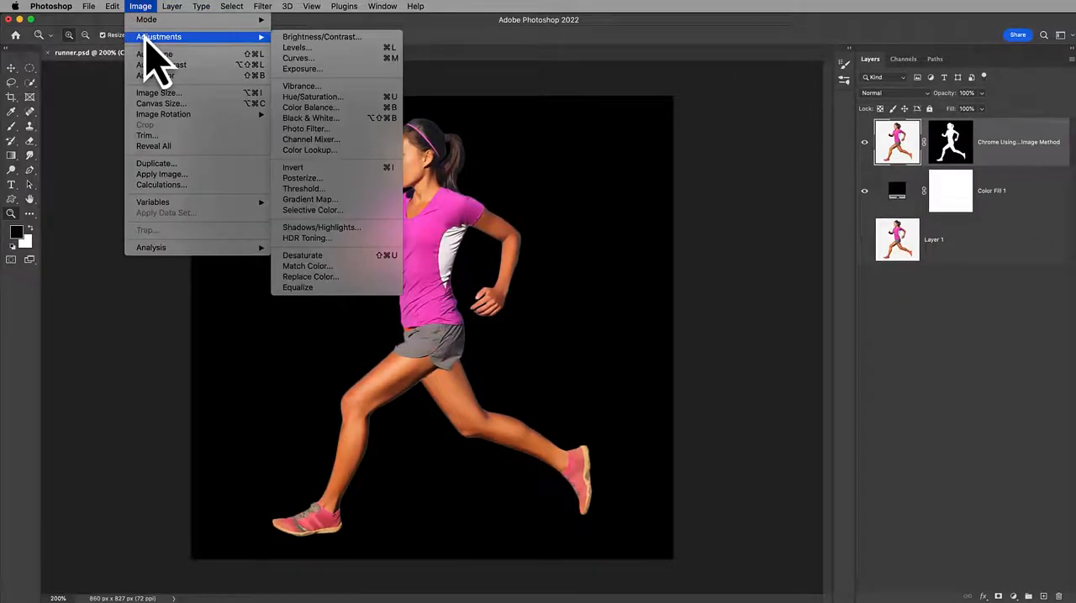
left_click(296, 255)
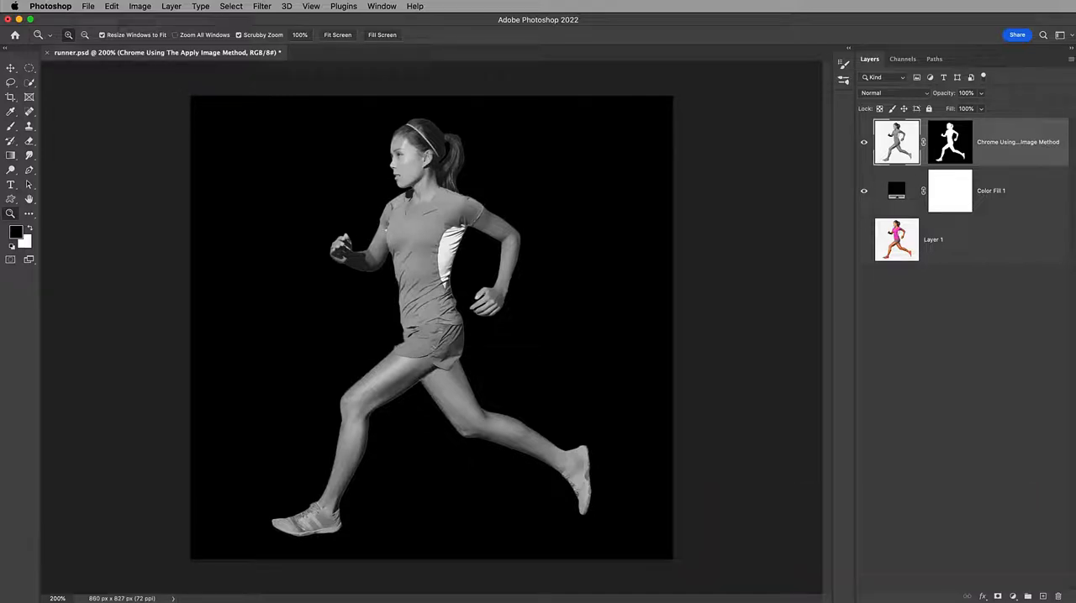
Apply a Surface Blur with a radius of 3 pixels and a threshold of 15 levels to the desaturated runner
left_click(263, 7)
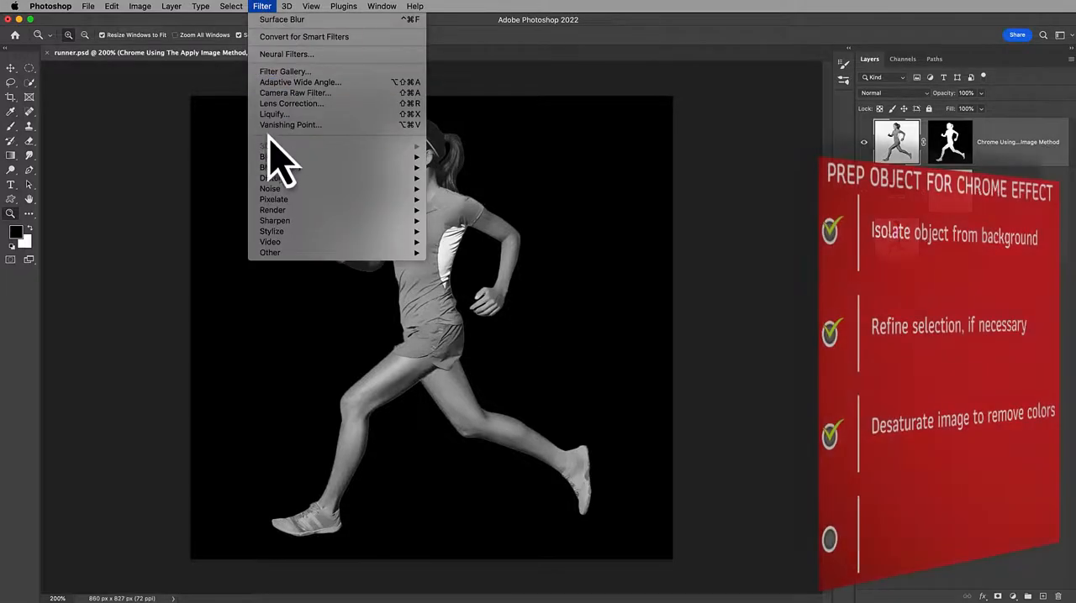
mouse_move(272, 158)
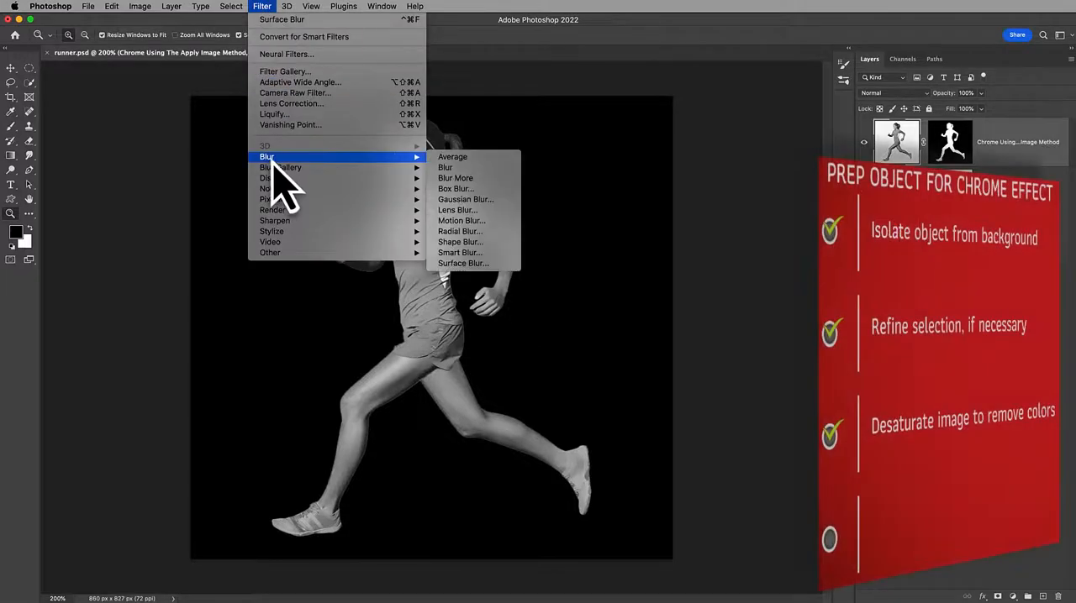
left_click(448, 264)
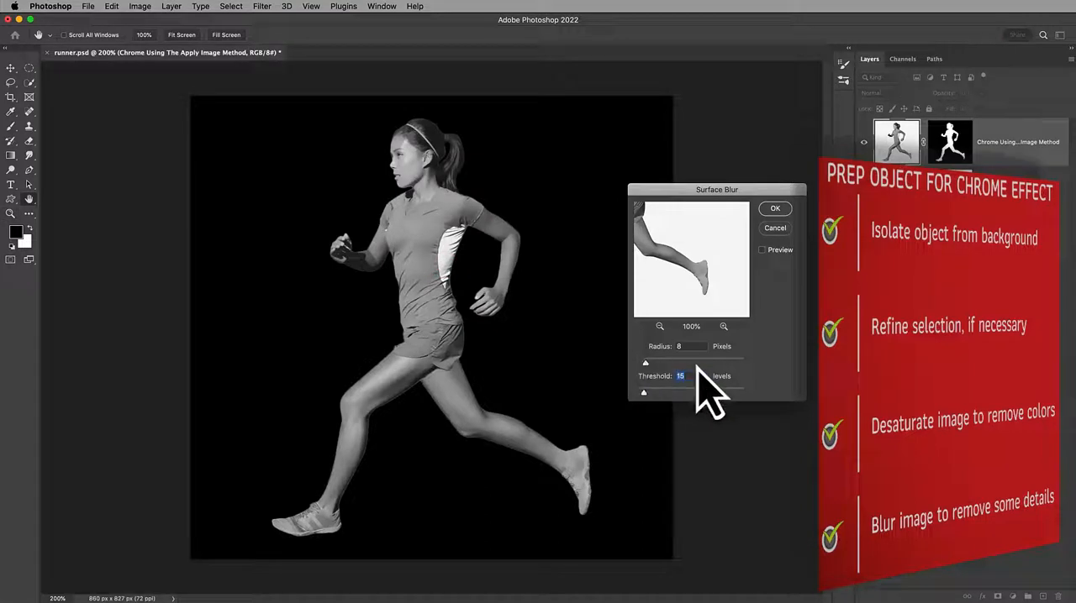
left_click_drag(646, 368, 641, 368)
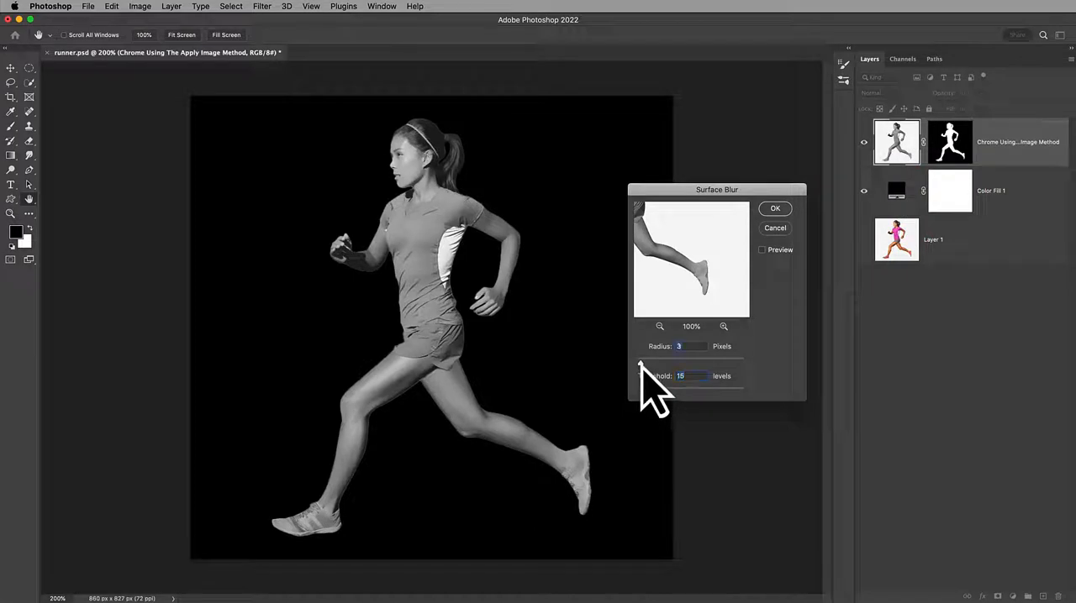
left_click(762, 251)
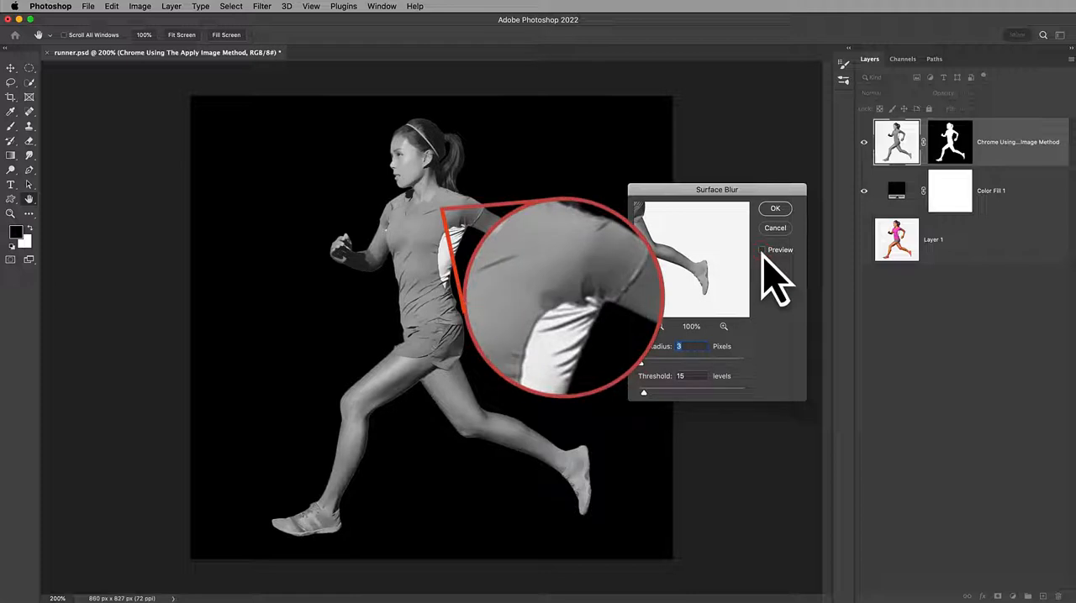
left_click(761, 250)
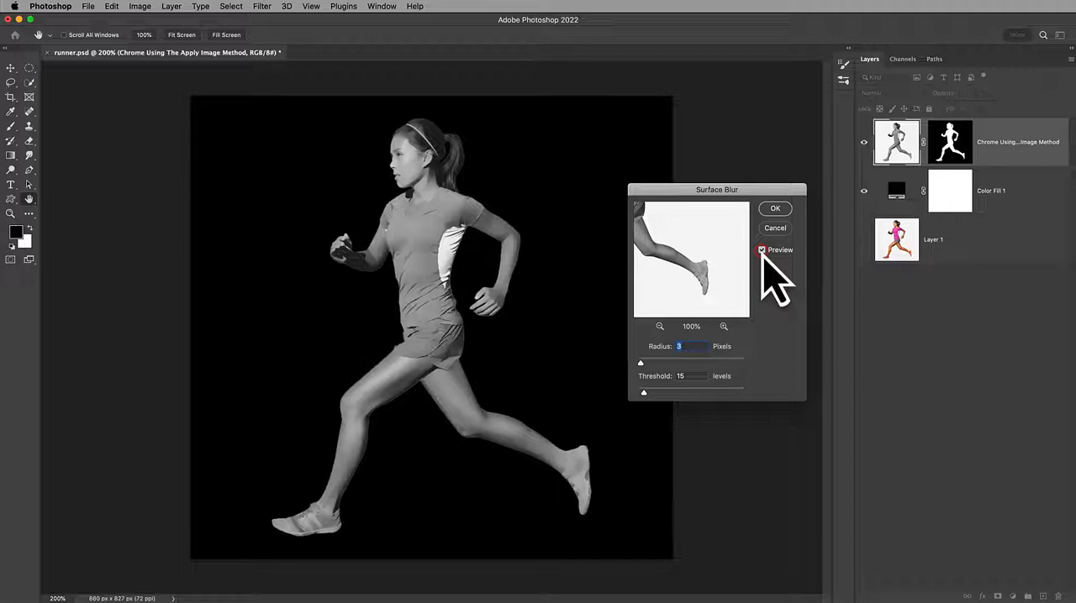
left_click(774, 210)
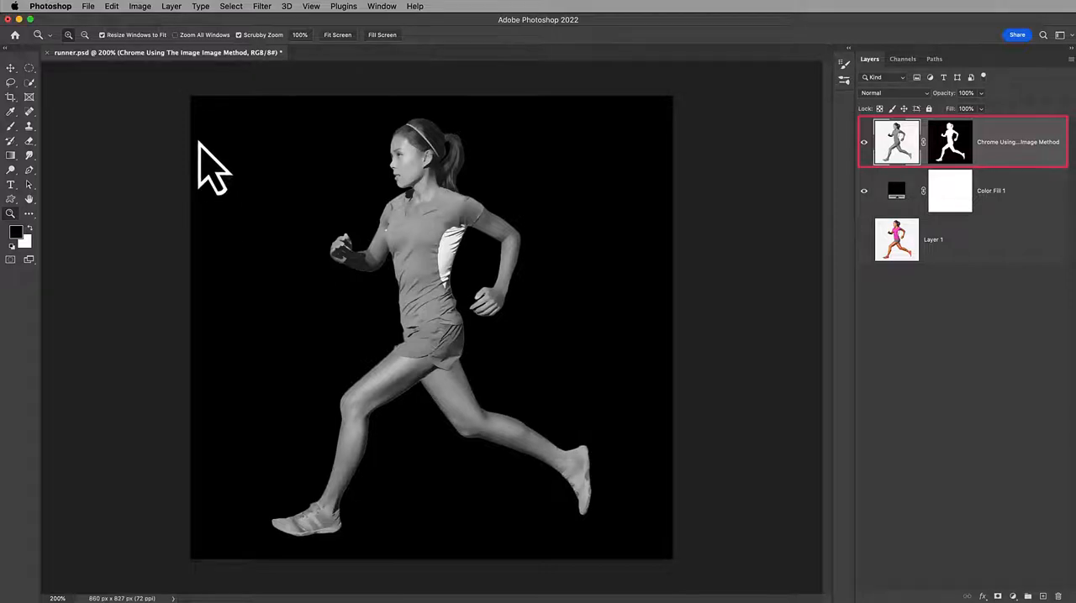
Run Apply Image on the runner layer, using that Chrome layer as source, RGB channel inverted, Difference blending and 100% opacity, comparing the preview
left_click(139, 7)
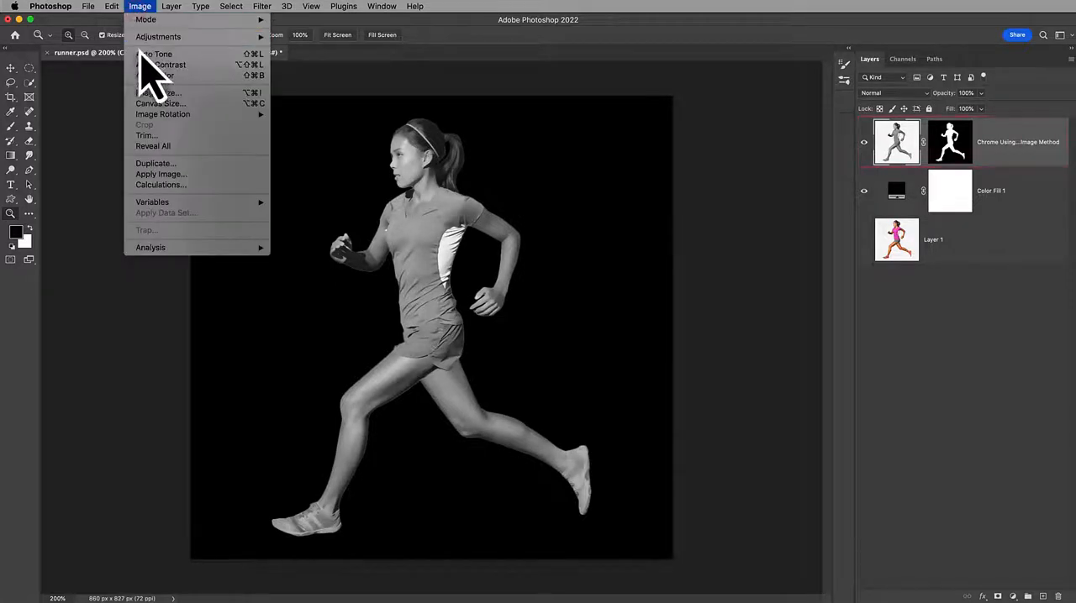
left_click(162, 174)
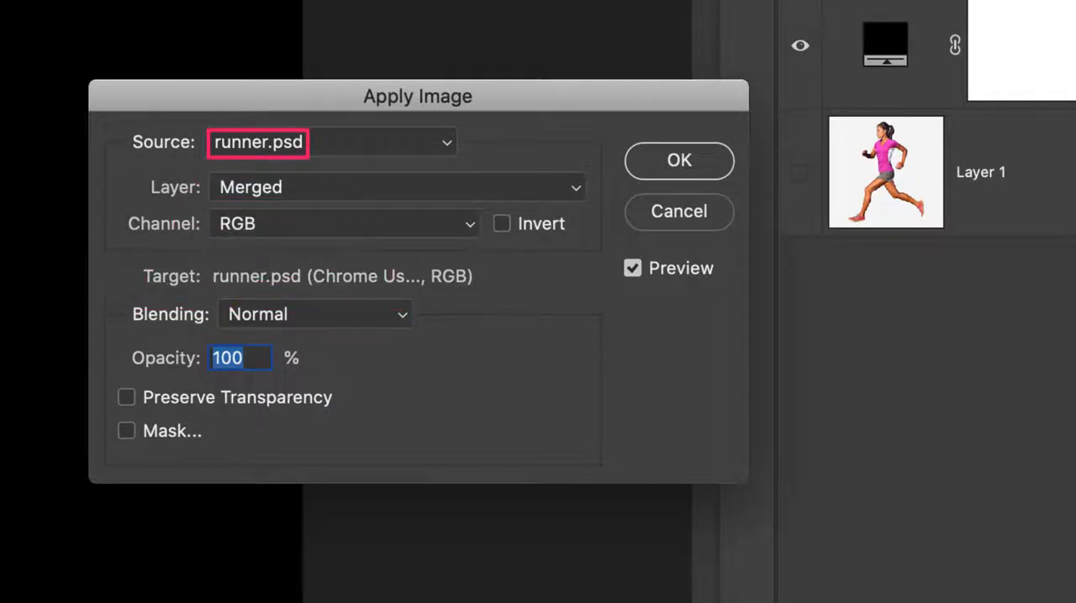
left_click(309, 186)
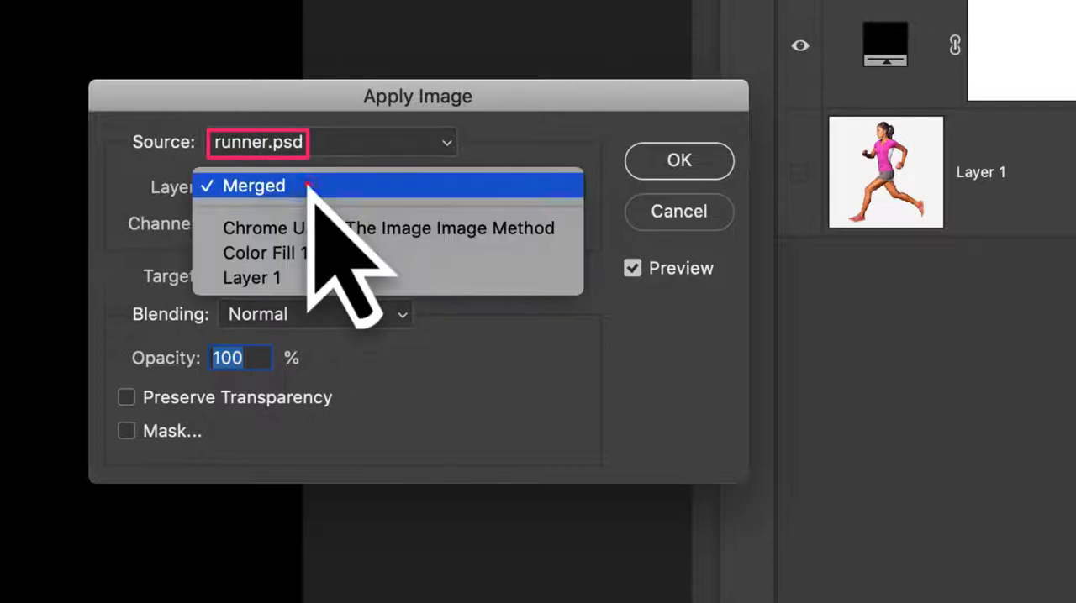
left_click(314, 227)
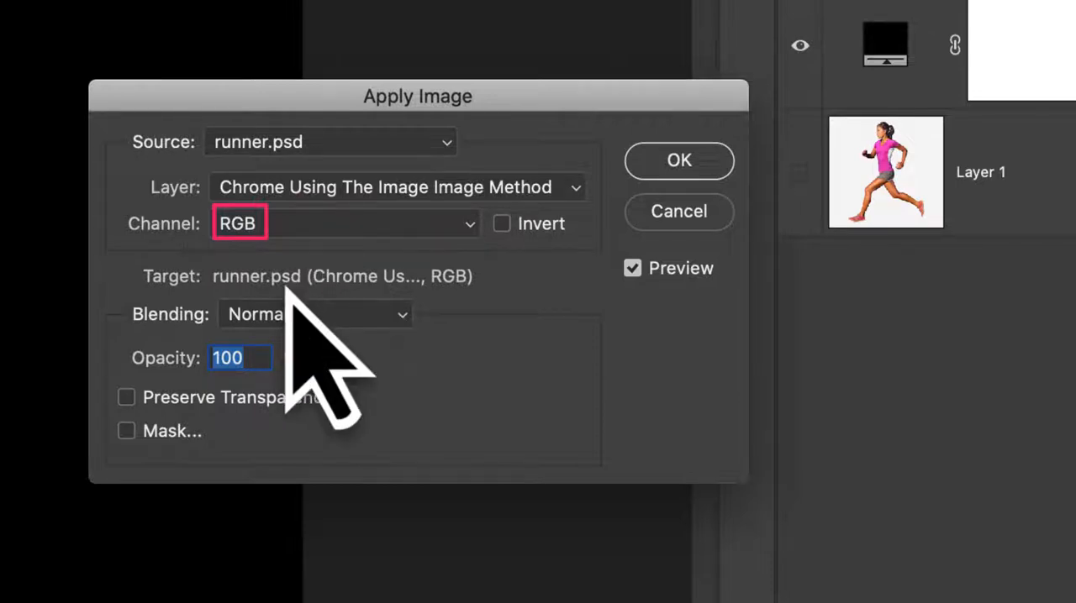
left_click(290, 311)
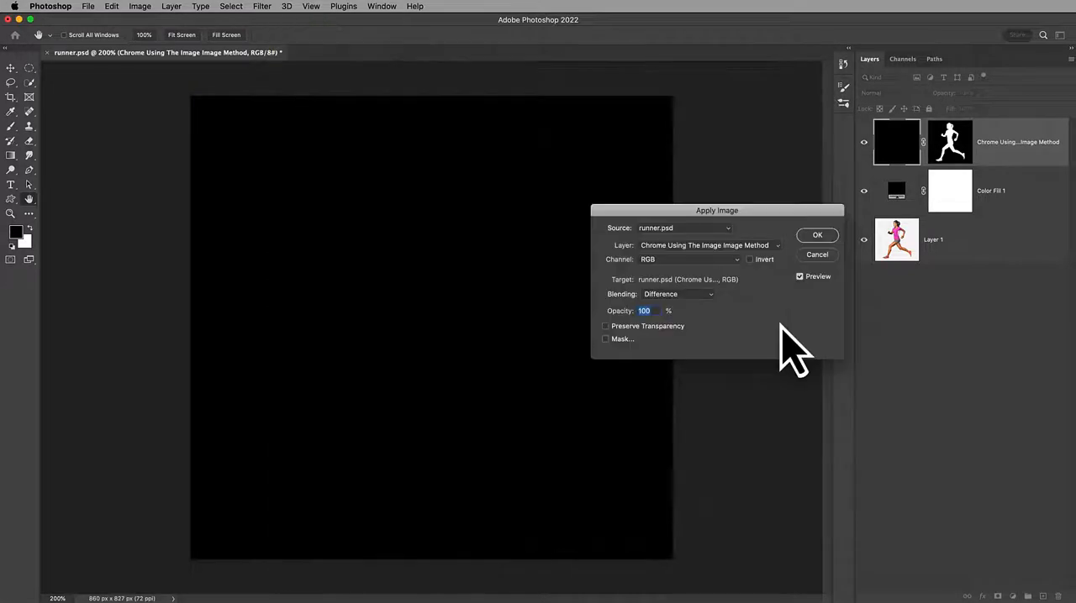
left_click(748, 259)
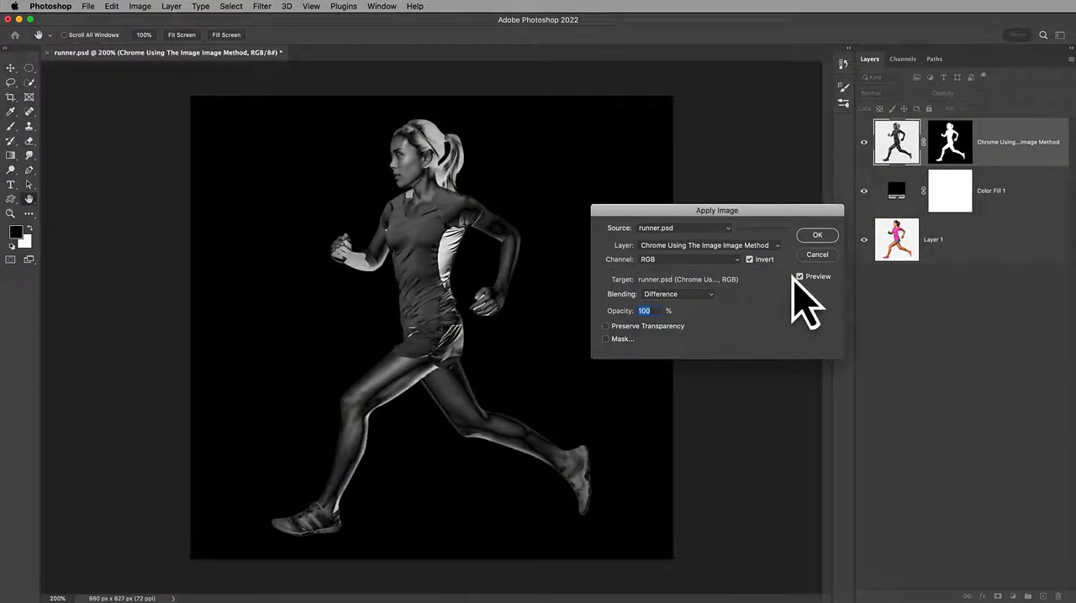
left_click(799, 276)
left_click(800, 277)
left_click(799, 277)
key("p")
left_click(817, 236)
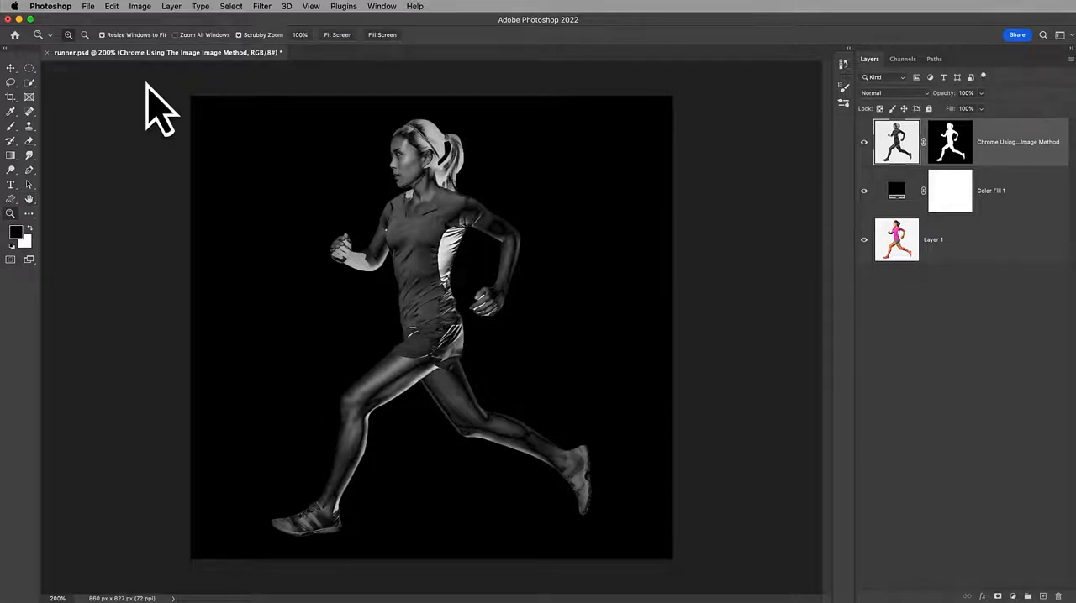
Run Apply Image a second time on the Chrome layer with the same inverted RGB source and Difference blending at 100% opacity
left_click(140, 7)
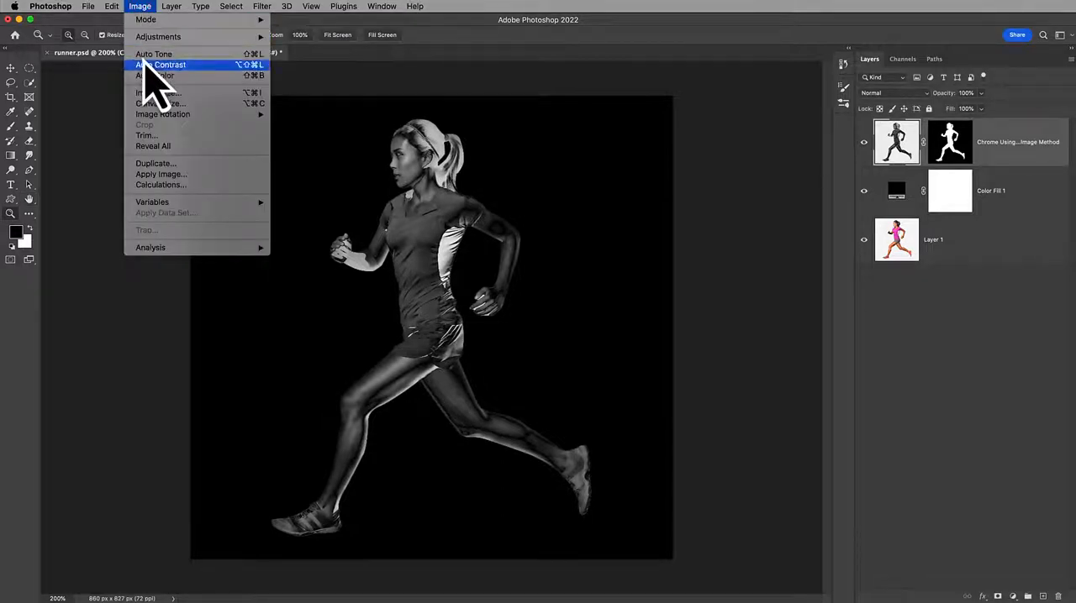
left_click(152, 175)
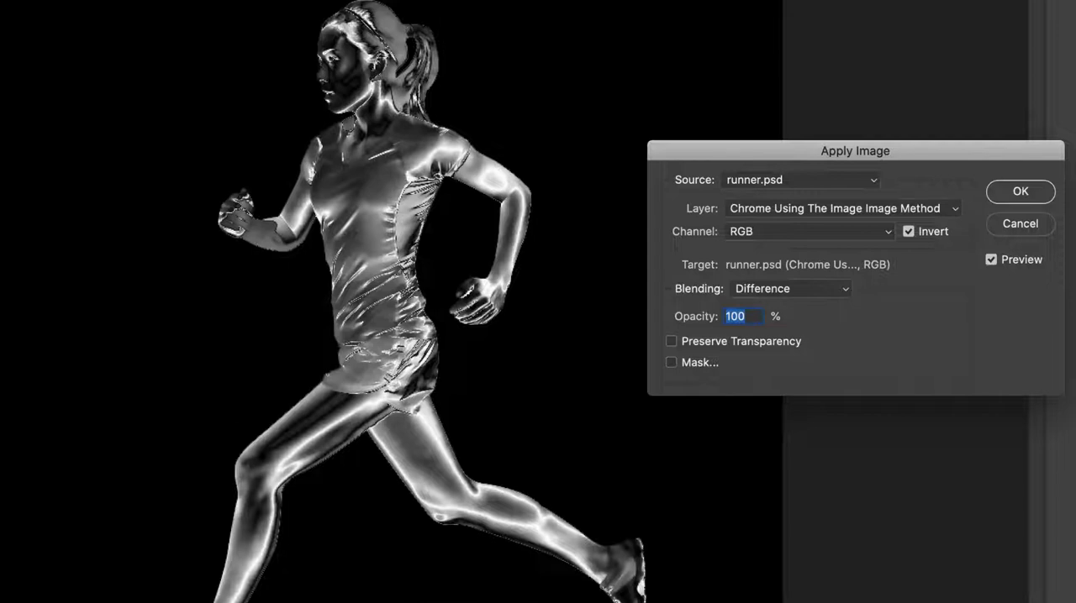
left_click(1025, 191)
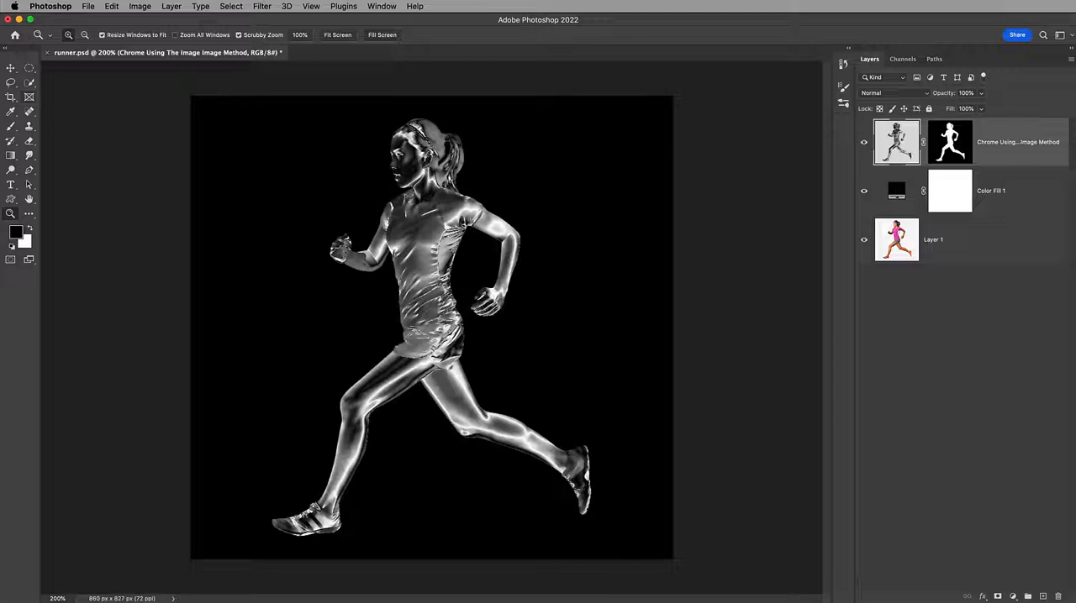
Select the runner's face and entire front leg as two combined freehand Lasso selections
left_click(11, 83)
mouse_move(371, 177)
left_mouse_down()
mouse_move(431, 214)
mouse_move(455, 216)
mouse_move(459, 202)
mouse_move(432, 175)
mouse_move(440, 159)
mouse_move(373, 177)
left_mouse_up()
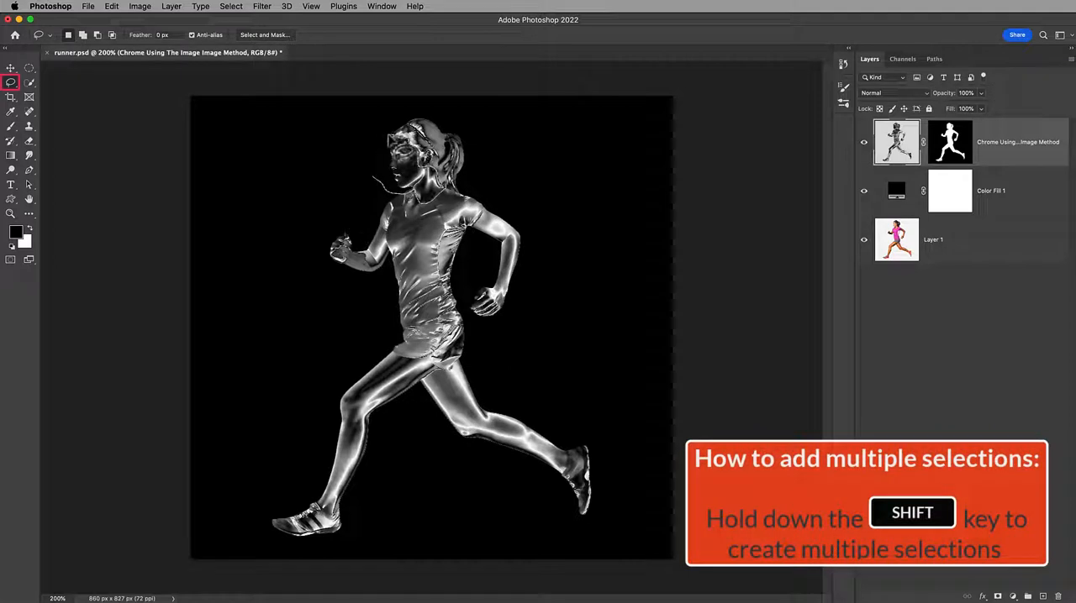
mouse_move(385, 341)
left_mouse_down()
mouse_move(424, 363)
mouse_move(408, 420)
mouse_move(352, 525)
mouse_move(296, 460)
mouse_move(385, 345)
left_mouse_up()
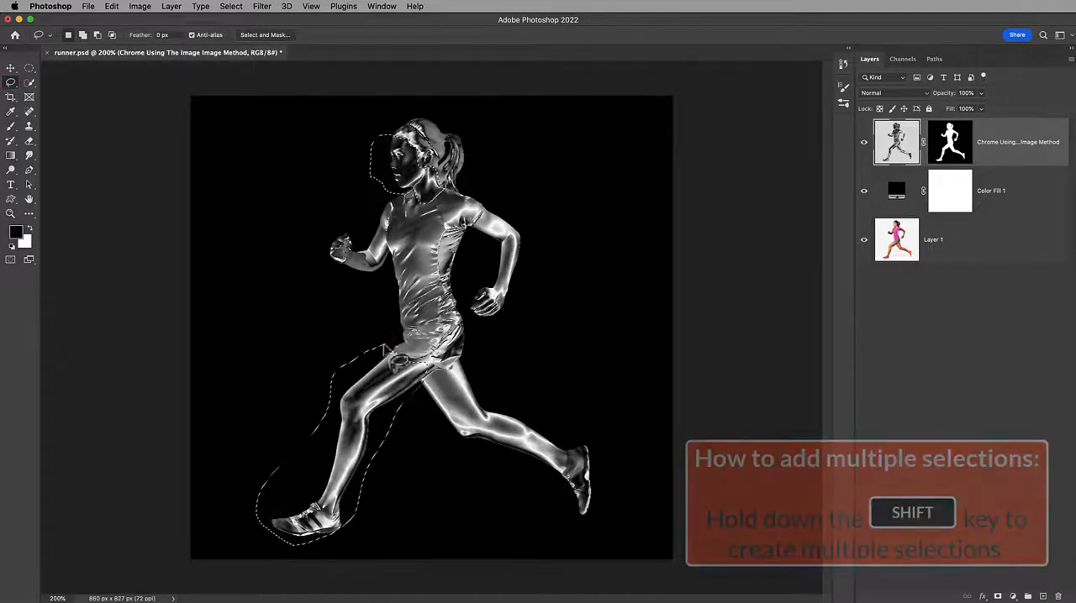
Run Apply Image on the selected face and leg with inverted RGB source, Difference blending and 100% opacity, and deselect
left_click(140, 7)
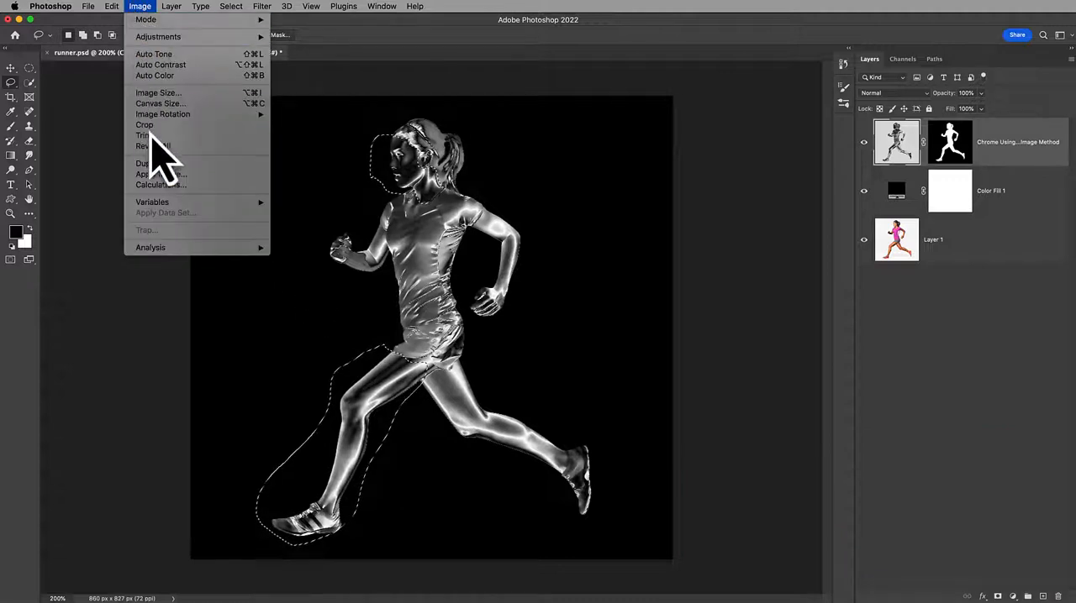
left_click(159, 174)
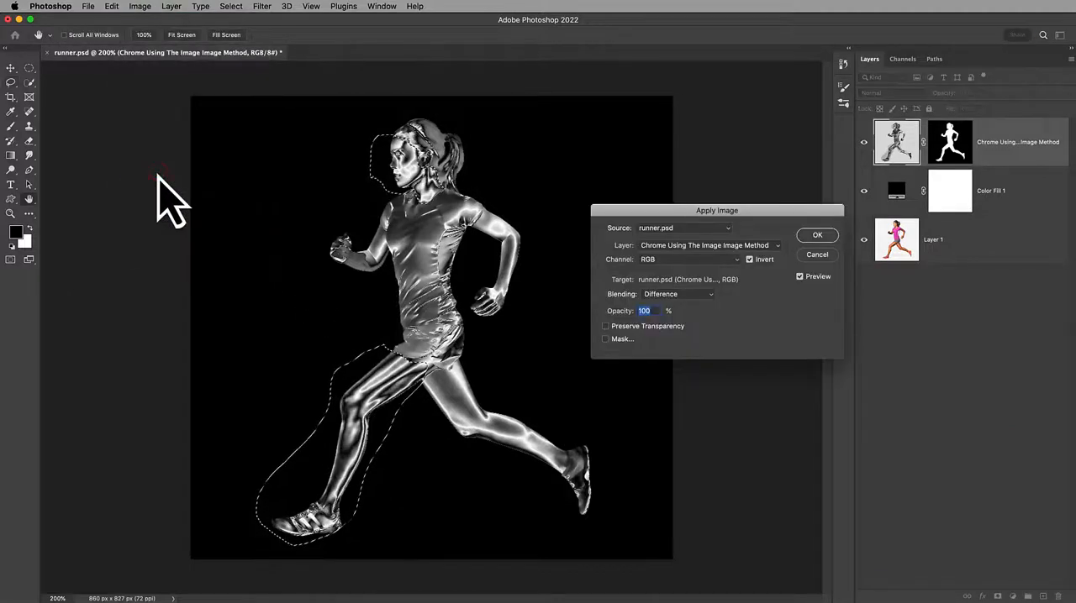
left_click(822, 236)
left_click(232, 6)
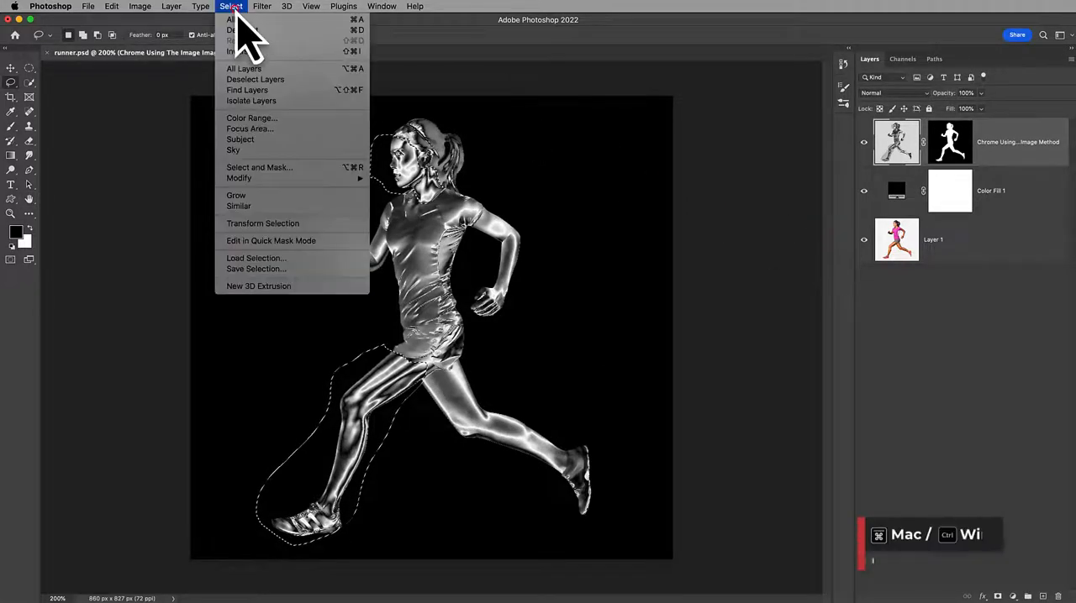
left_click(244, 33)
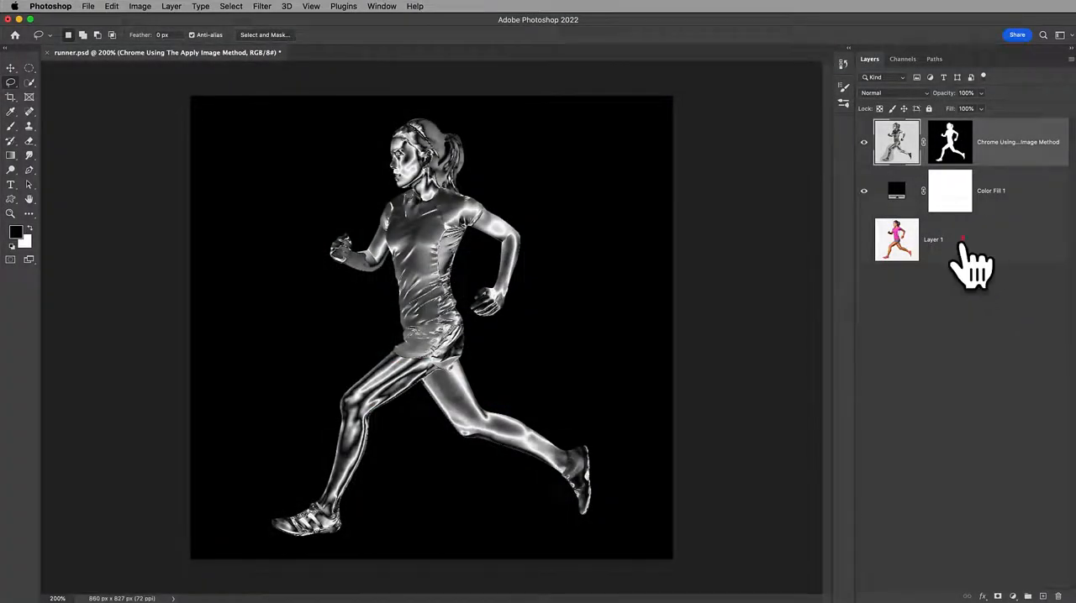
Duplicate the original runner layer, Layer 1, and rename the copy "Chrome Using The Blend Mode Method"
left_click(962, 241)
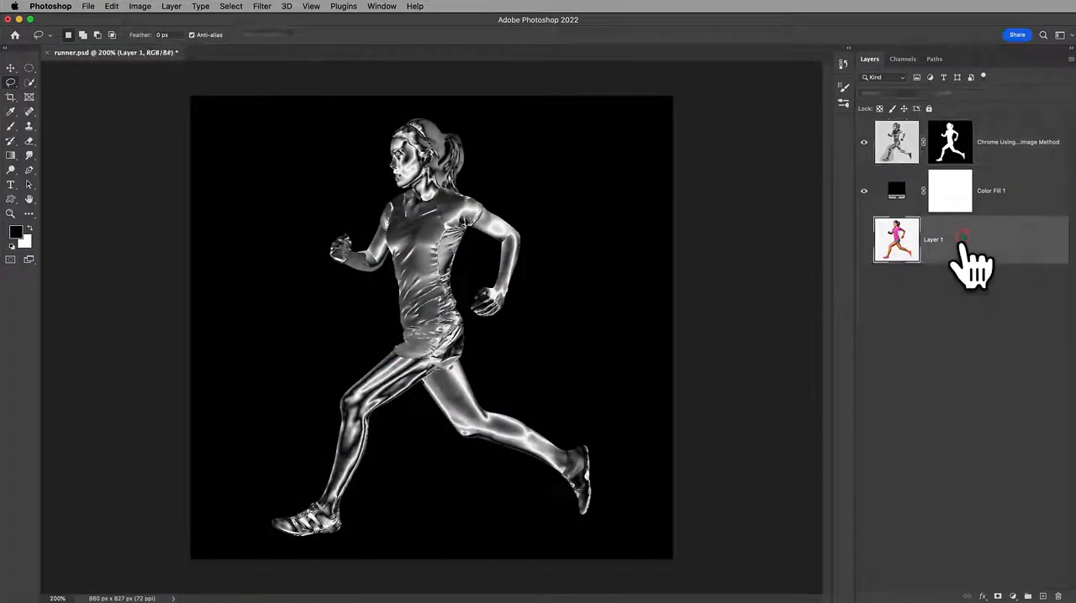
key("super+j")
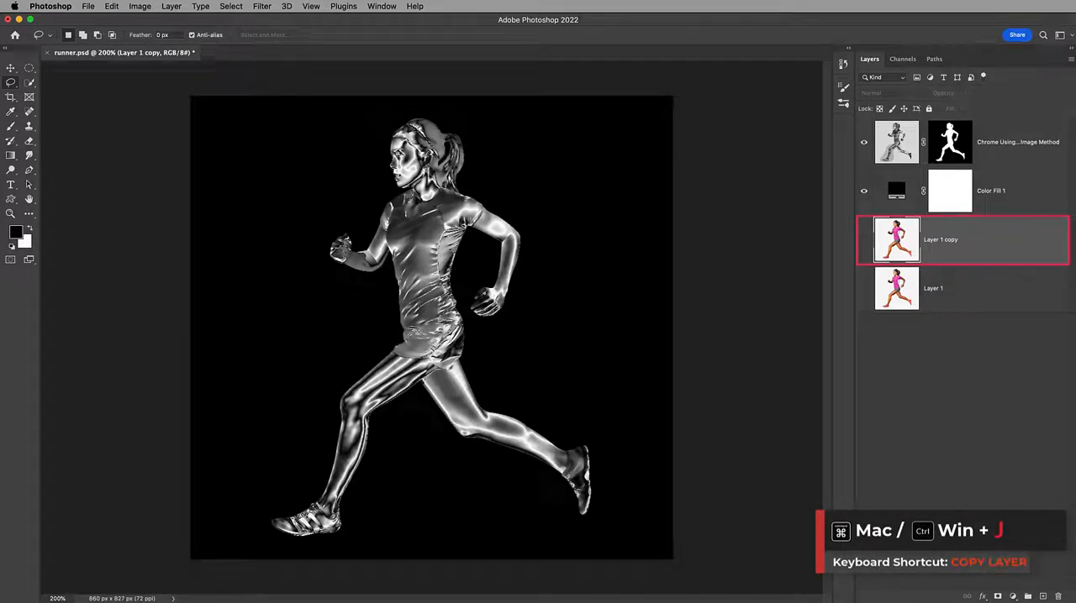
double_click(940, 240)
type("Chrome Using The Blend Mode Method")
key("super+a")
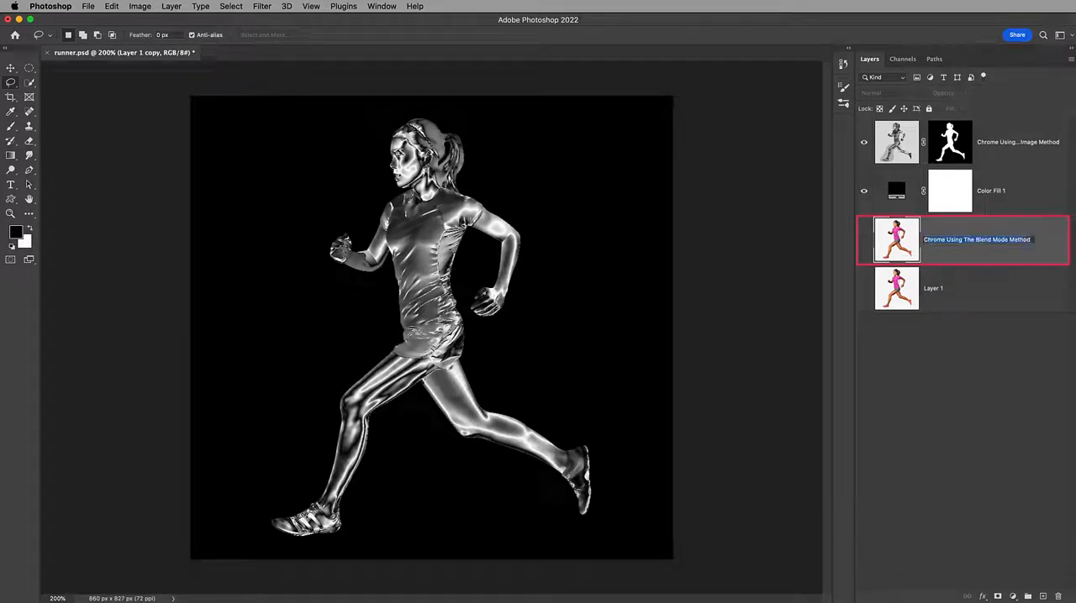
key("Return")
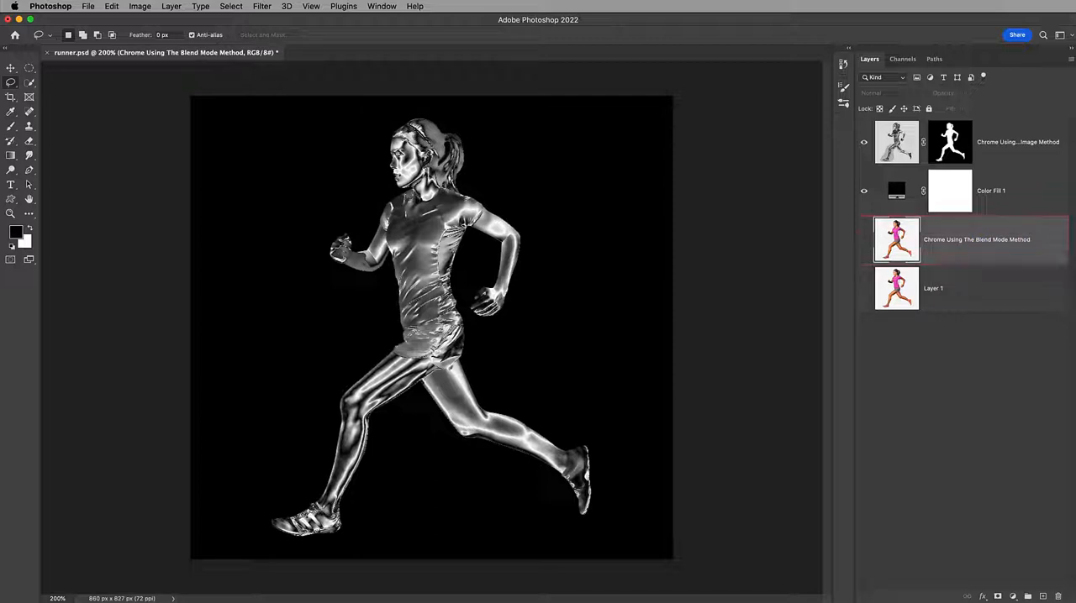
Move the Blend Mode Method layer to the top of the stack and show it in place of the Image Method layer
left_click_drag(1037, 247, 1017, 142)
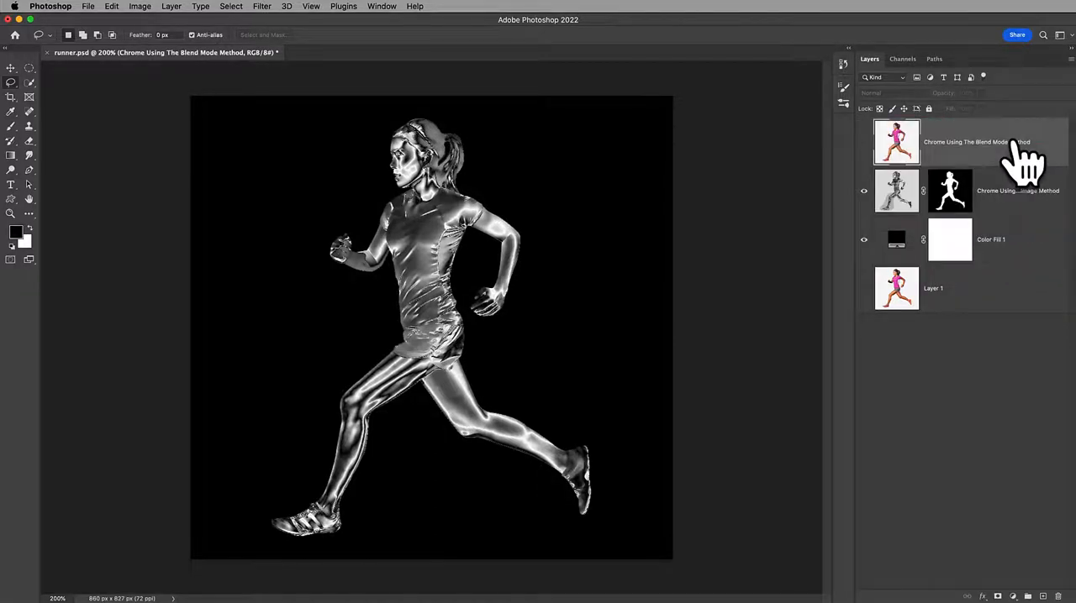
left_click(863, 142)
left_click(863, 191)
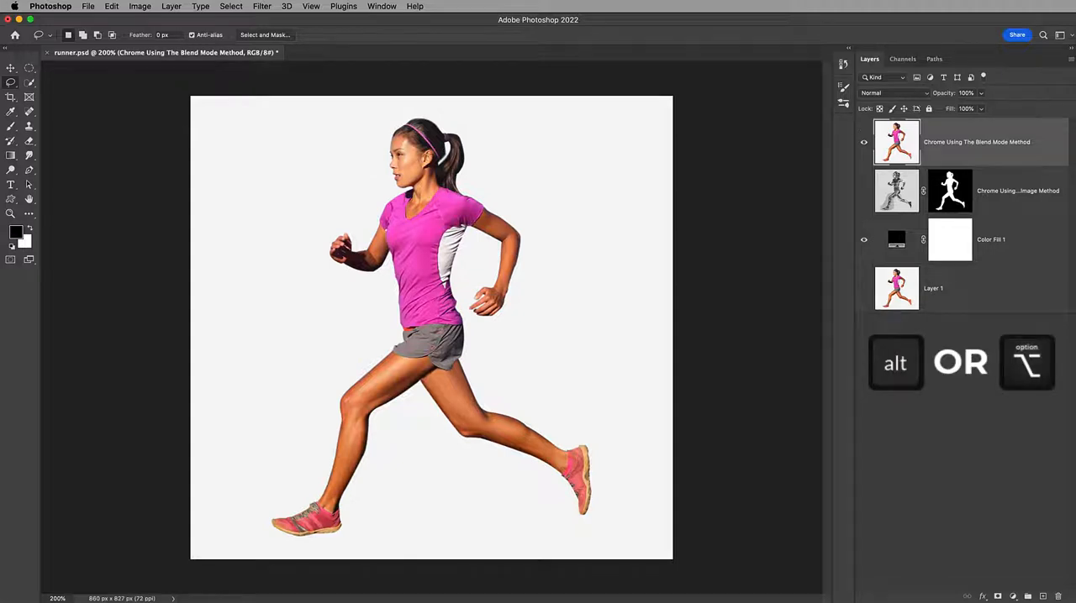
Copy the Image Method layer's runner mask onto the Blend Mode Method layer and desaturate that layer's image
left_click_drag(947, 198, 941, 164)
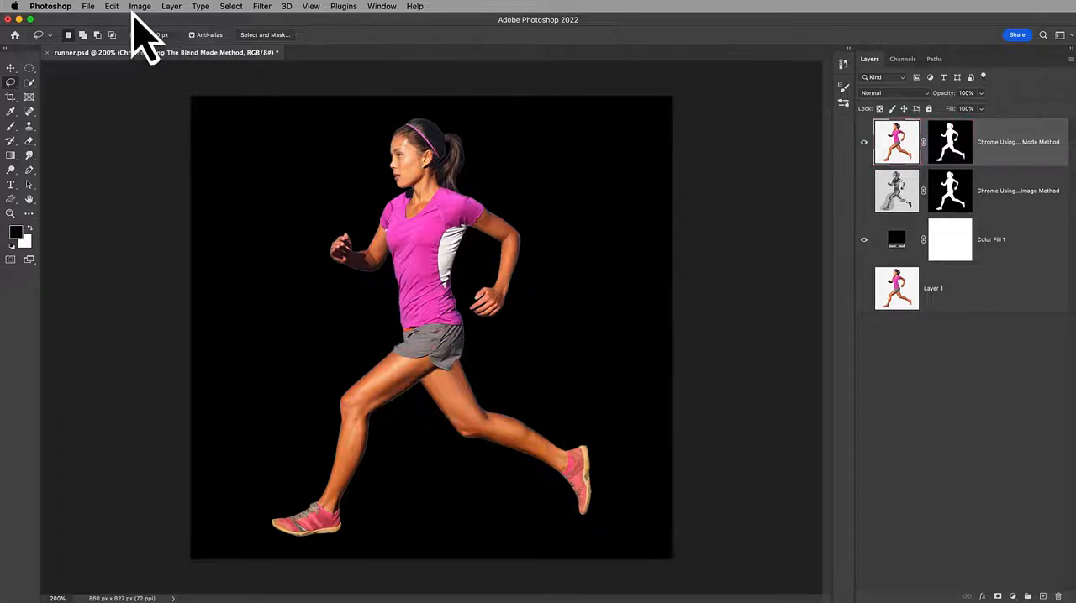
left_click(138, 7)
mouse_move(156, 37)
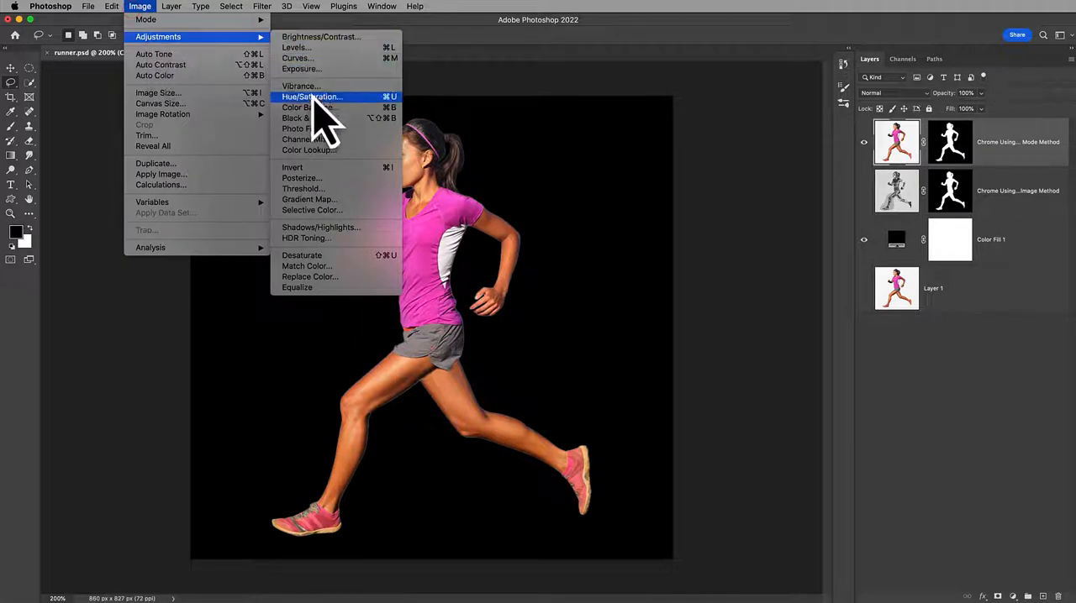
left_click(322, 255)
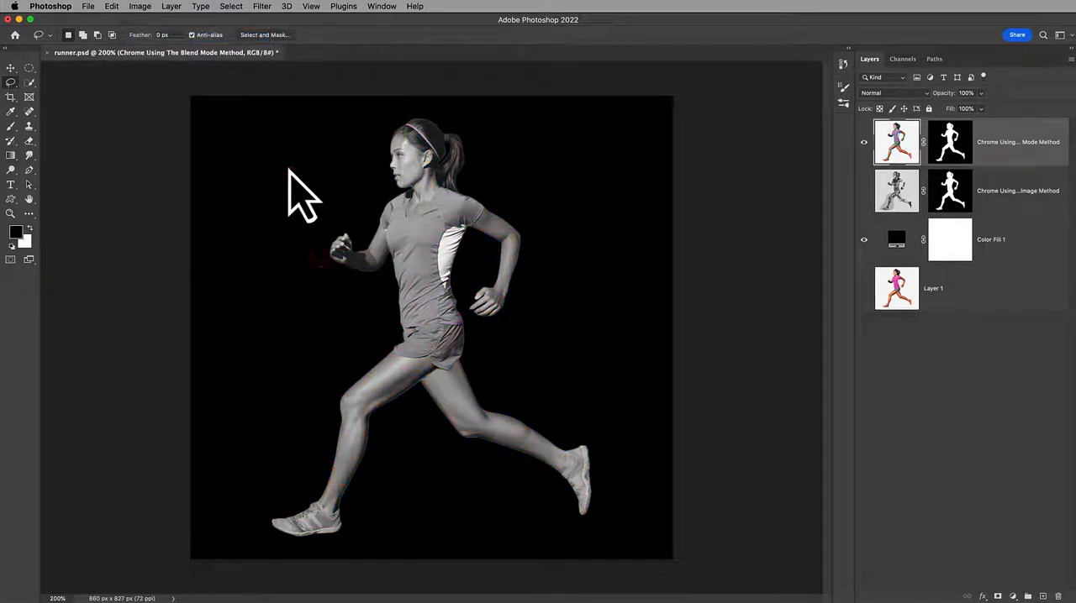
Apply a Surface Blur with radius 3 pixels and threshold 15 levels to the Blend Mode Method layer
left_click(260, 7)
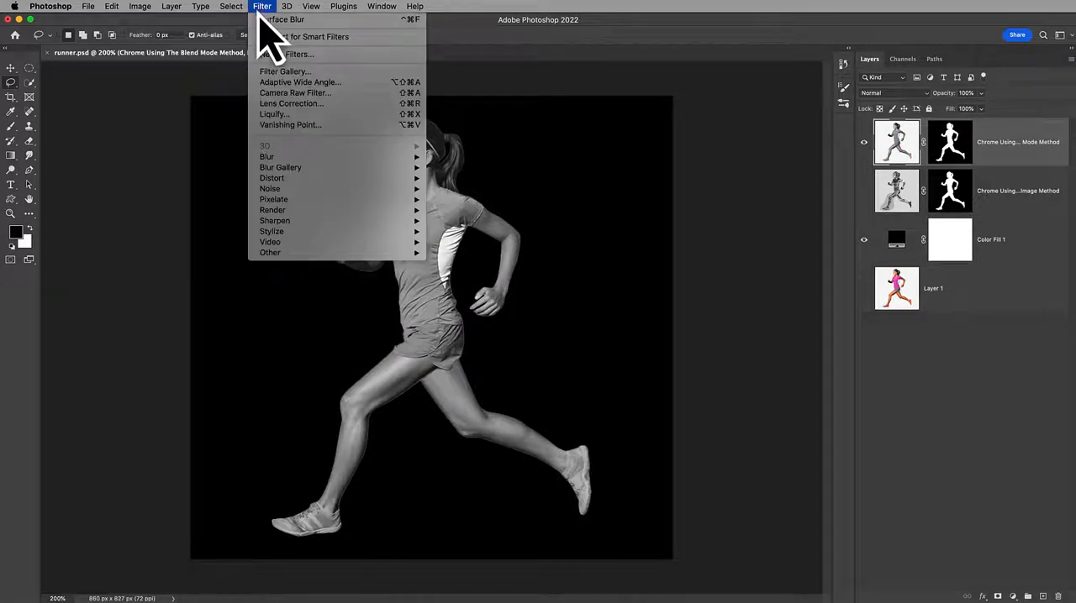
mouse_move(295, 158)
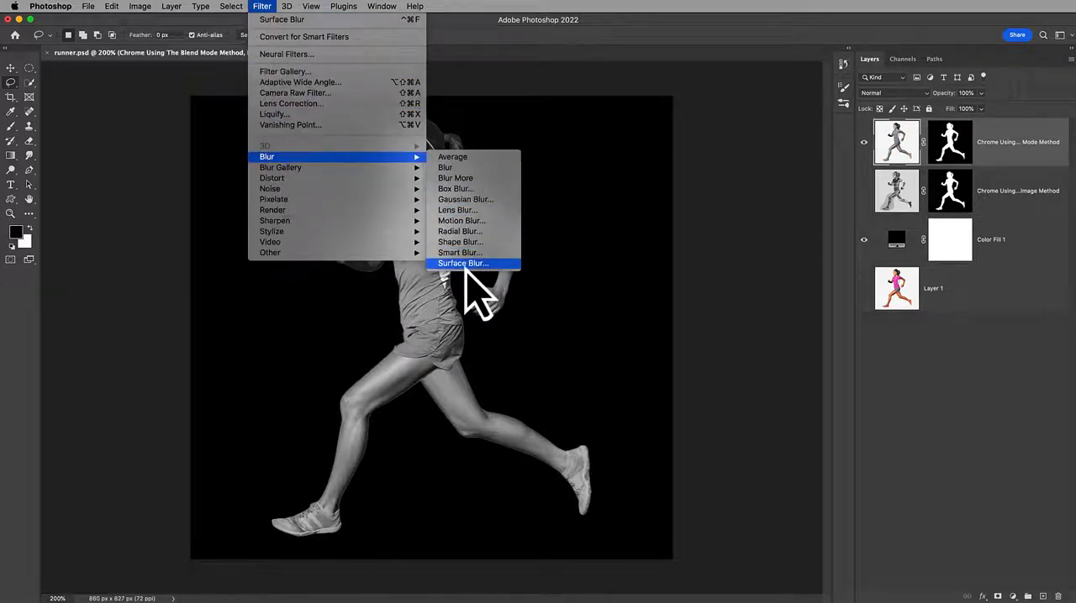
left_click(462, 263)
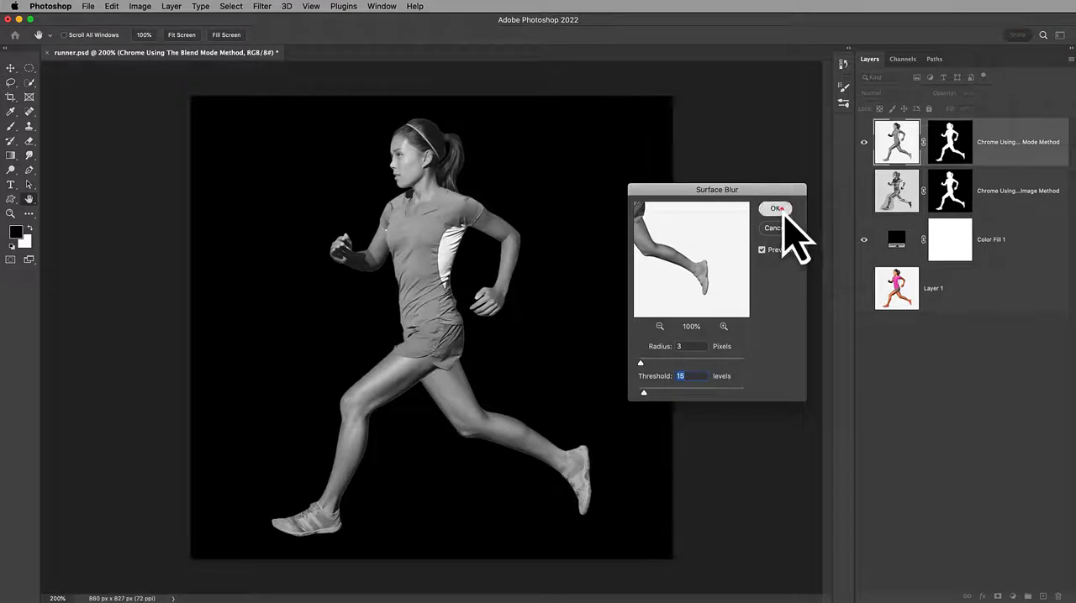
left_click(775, 209)
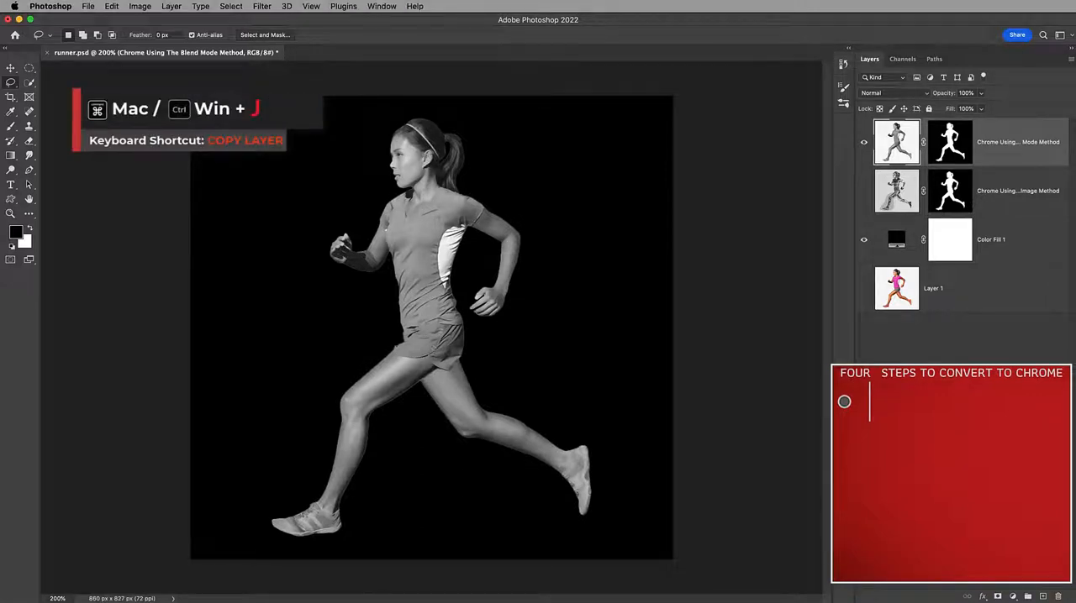
Duplicate the masked Blend Mode Method layer, and merge the copy back down inverted and in Difference mode
key("super+j")
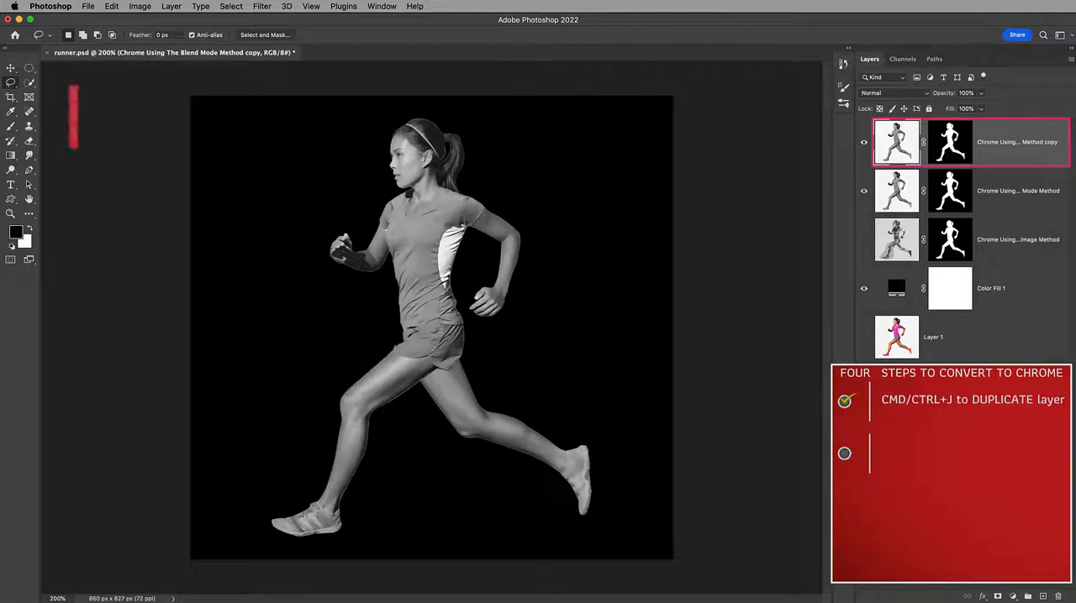
key("super+i")
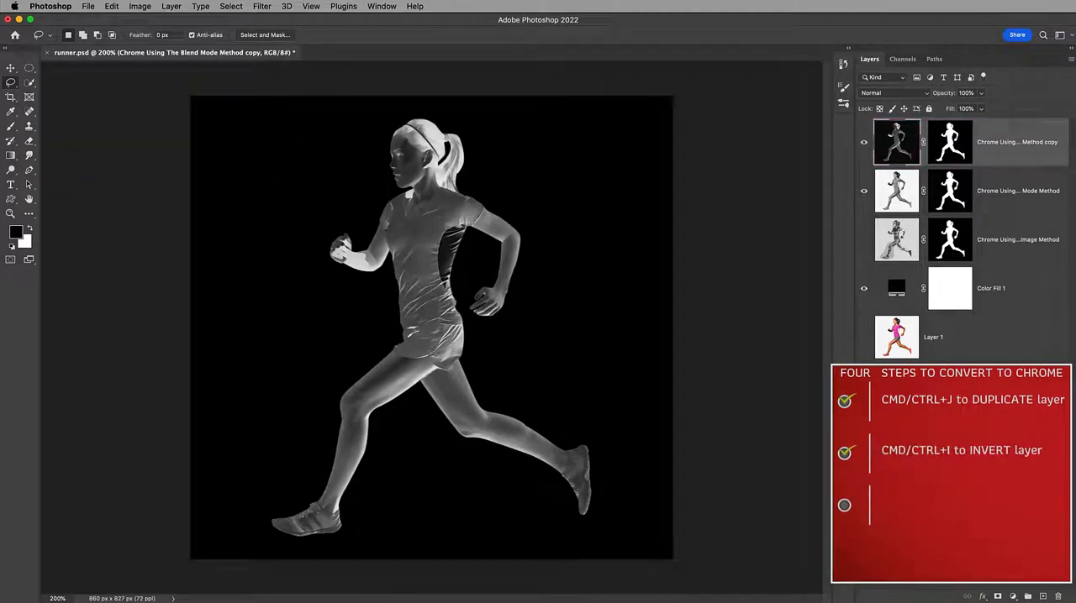
left_click(924, 94)
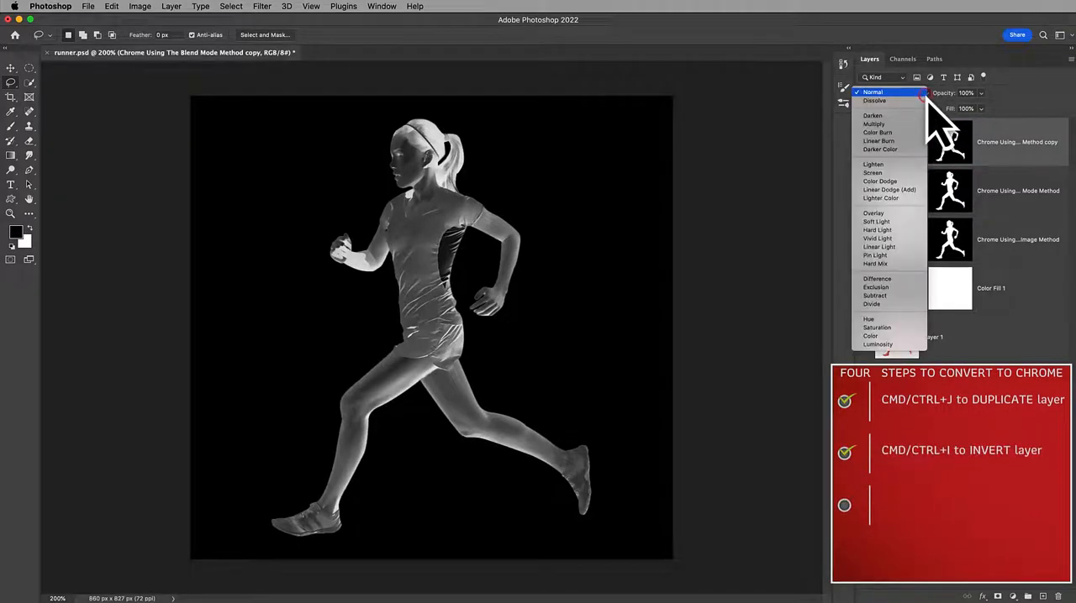
left_click(895, 279)
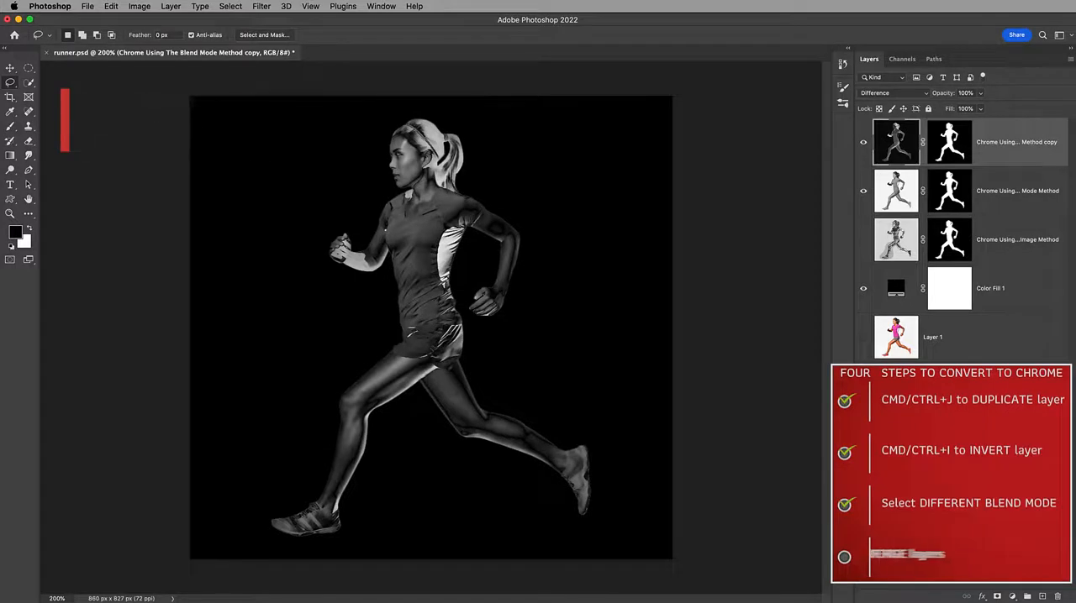
key("super+e")
left_click(800, 249)
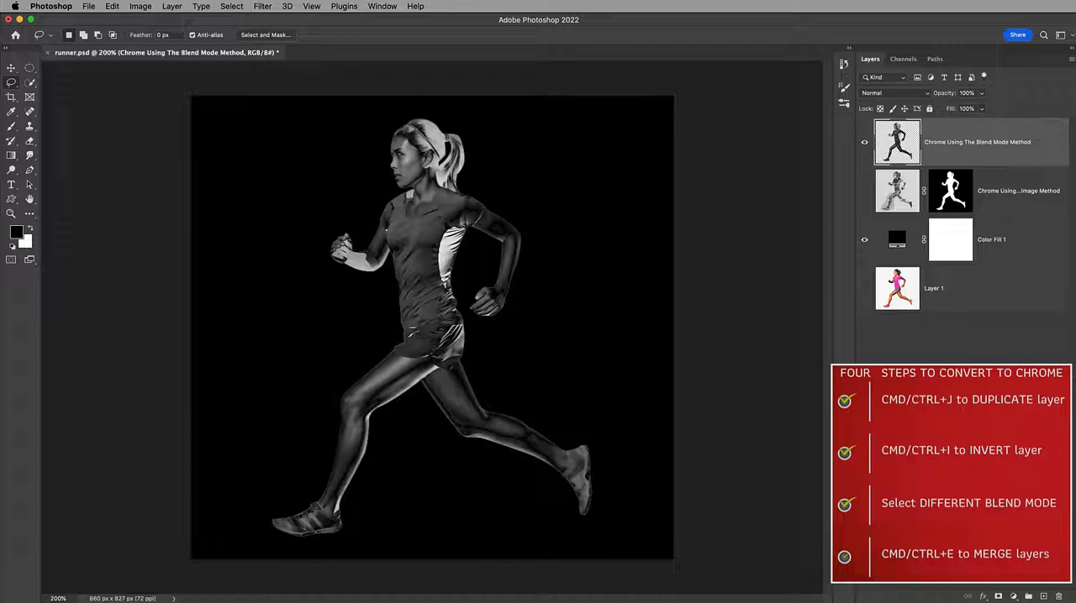
key("super+alt+a")
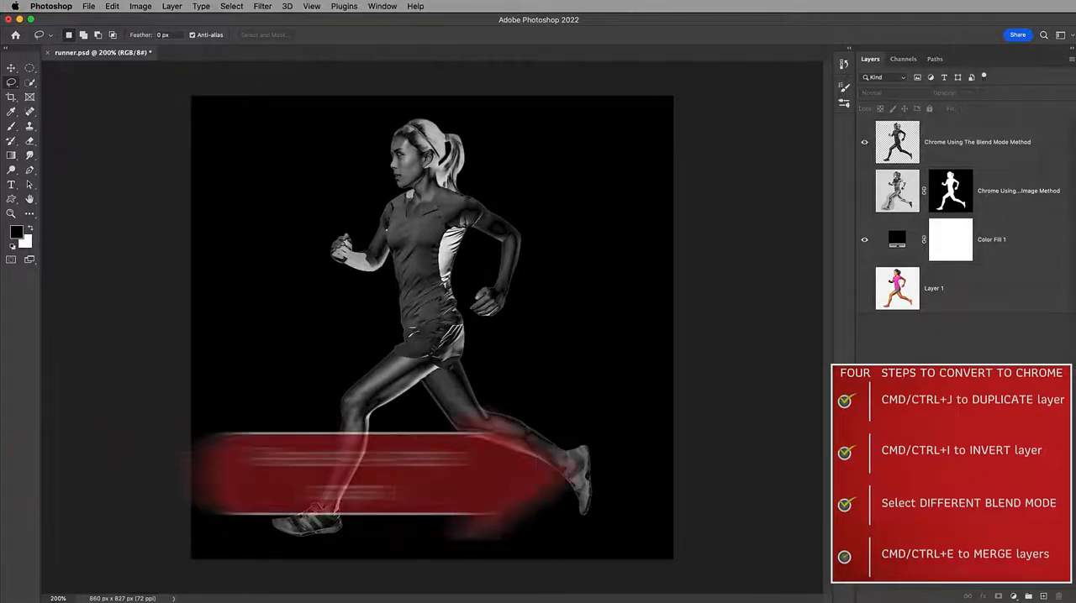
Repeat the chrome pass on the merged Blend Mode Method layer: merge an inverted Difference-mode duplicate into it
left_click(1058, 137)
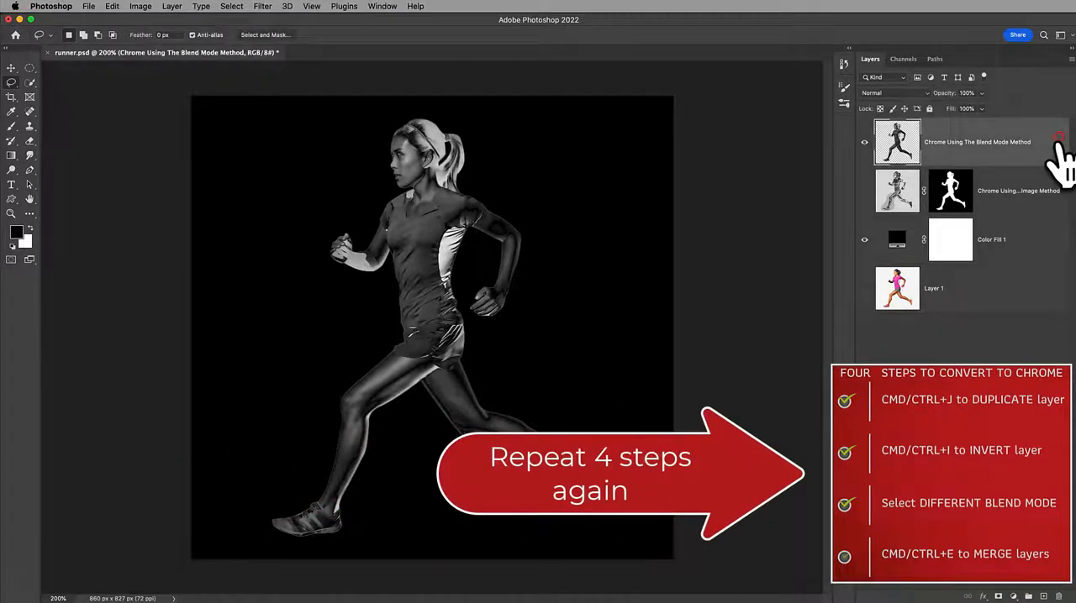
key("super+j")
key("super+i")
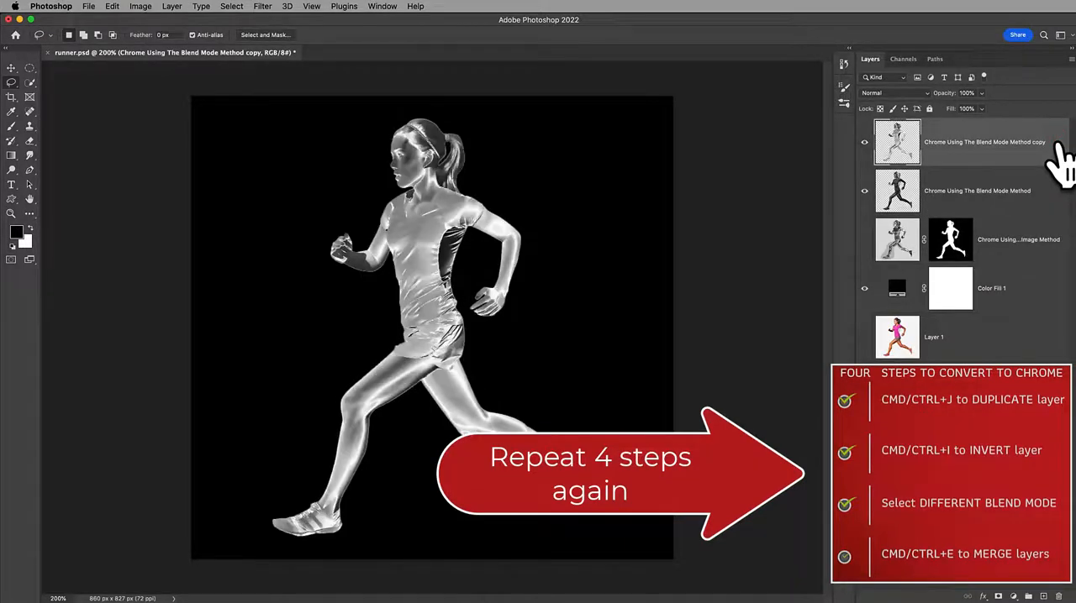
left_click(924, 93)
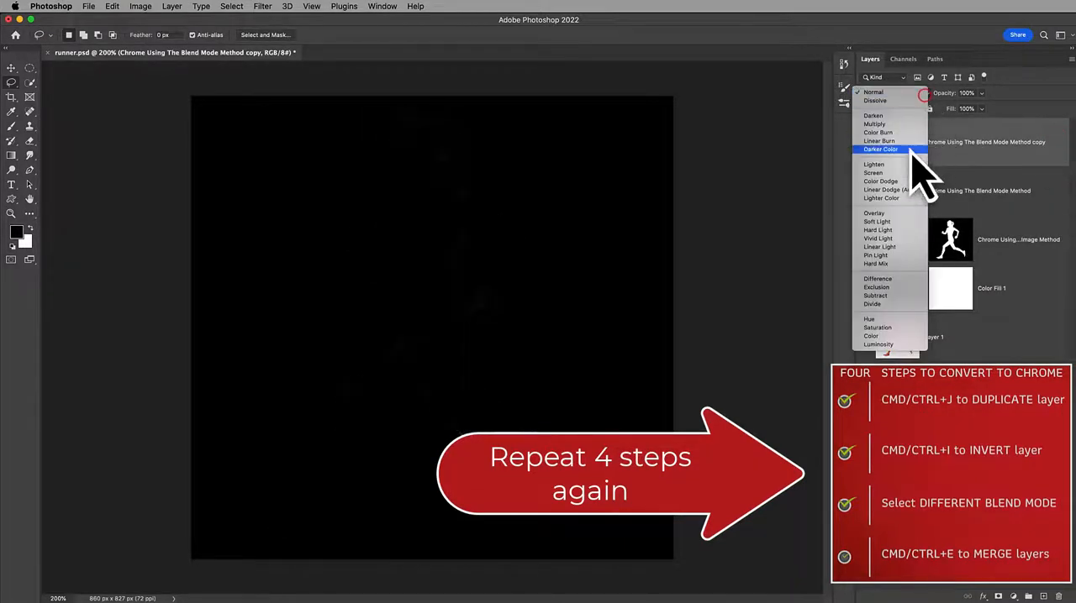
left_click(920, 282)
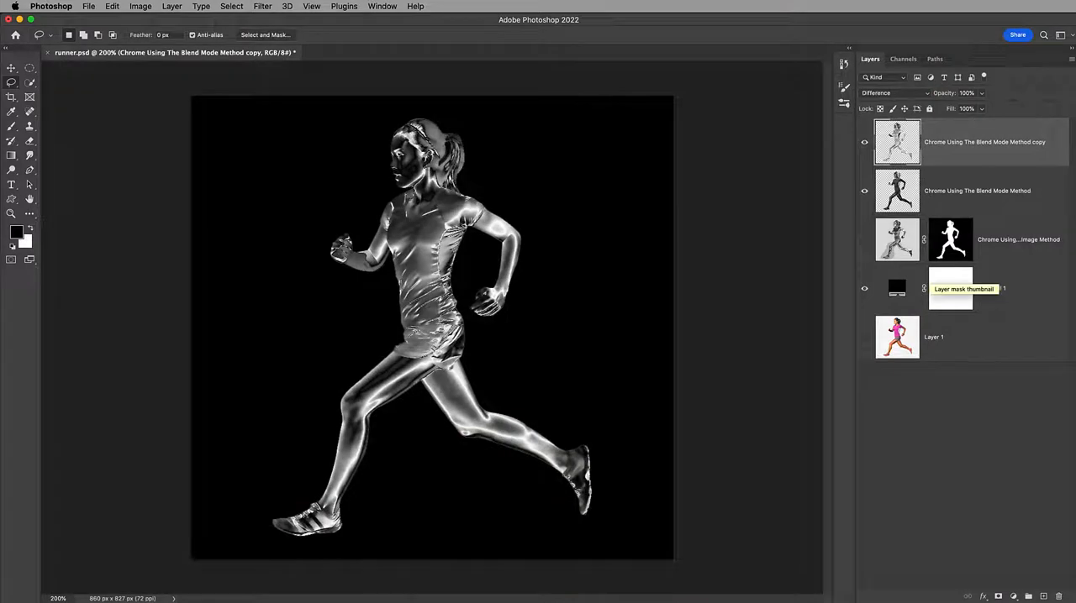
key("super+e")
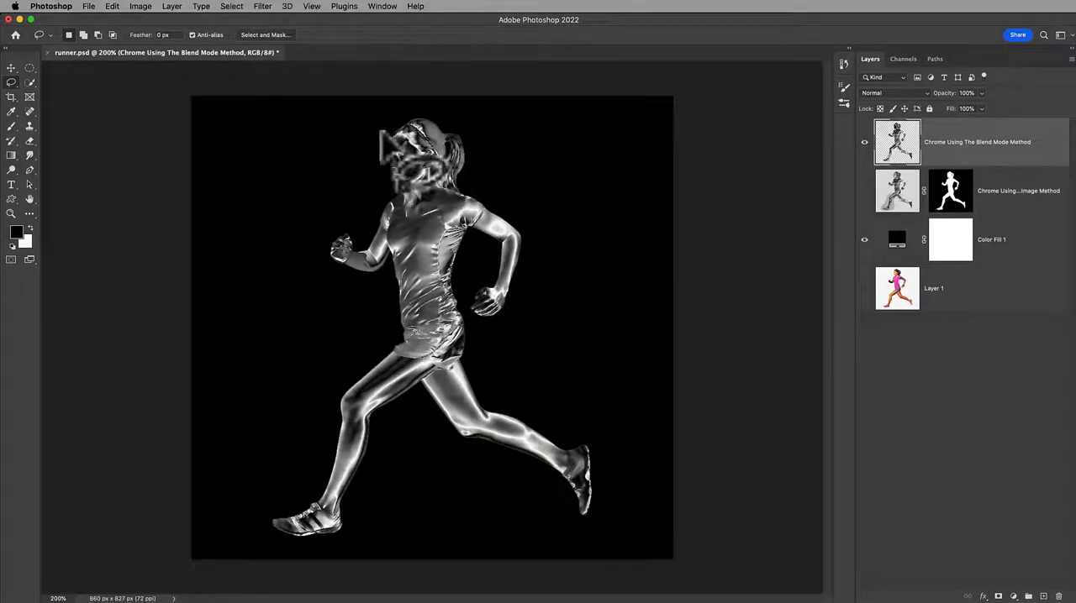
Select the runner's face and front leg with the Lasso tool and copy them to a new, inverted layer
left_click_drag(400, 192, 384, 131)
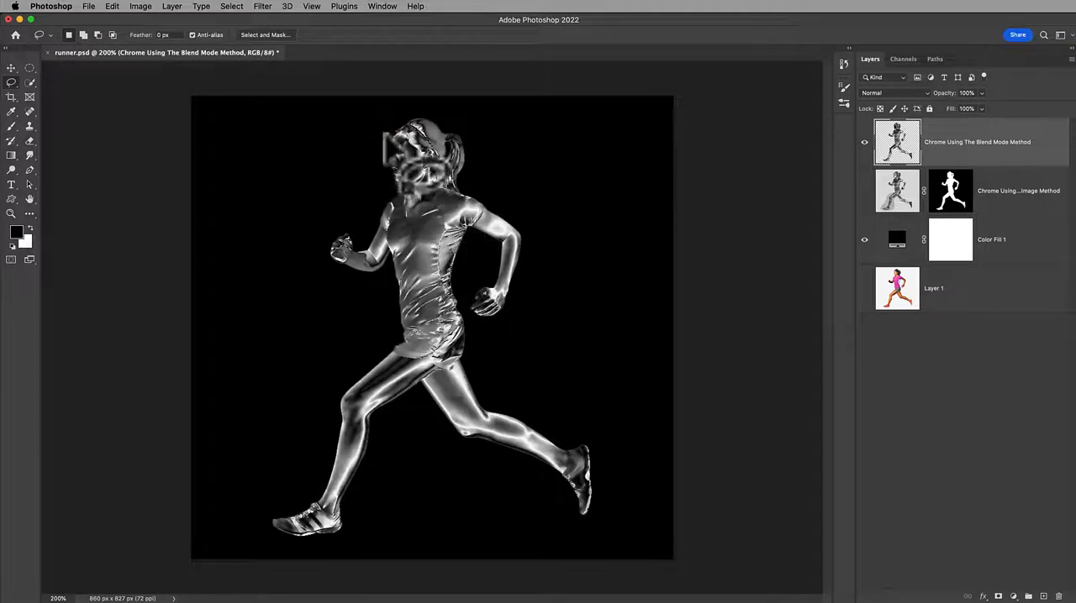
mouse_move(385, 339)
left_mouse_down()
mouse_move(436, 365)
mouse_move(382, 518)
mouse_move(279, 539)
mouse_move(289, 460)
mouse_move(342, 359)
mouse_move(384, 342)
left_mouse_up()
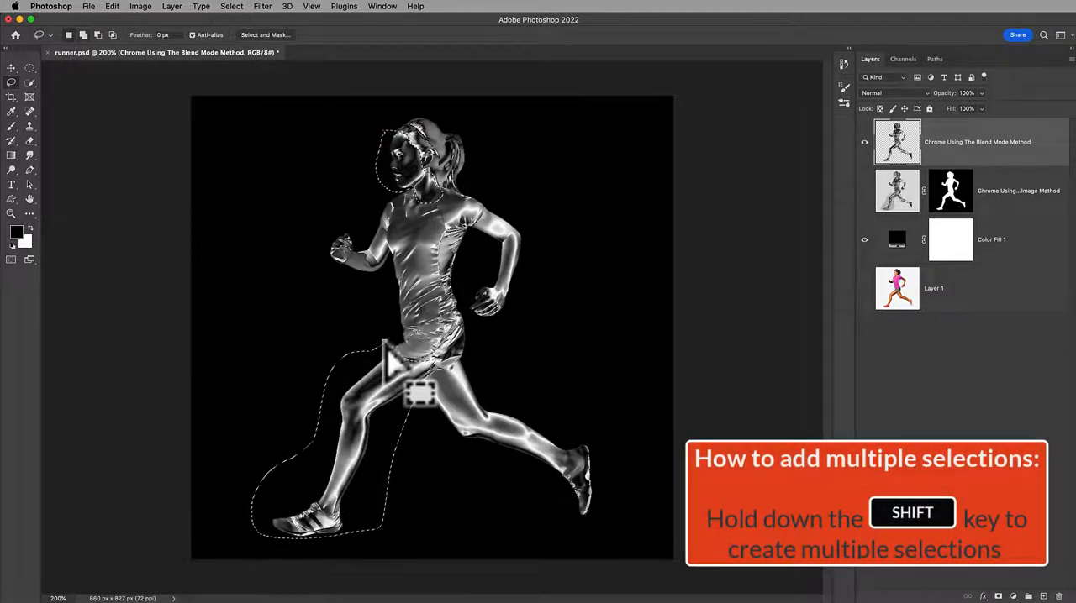
key("super+j")
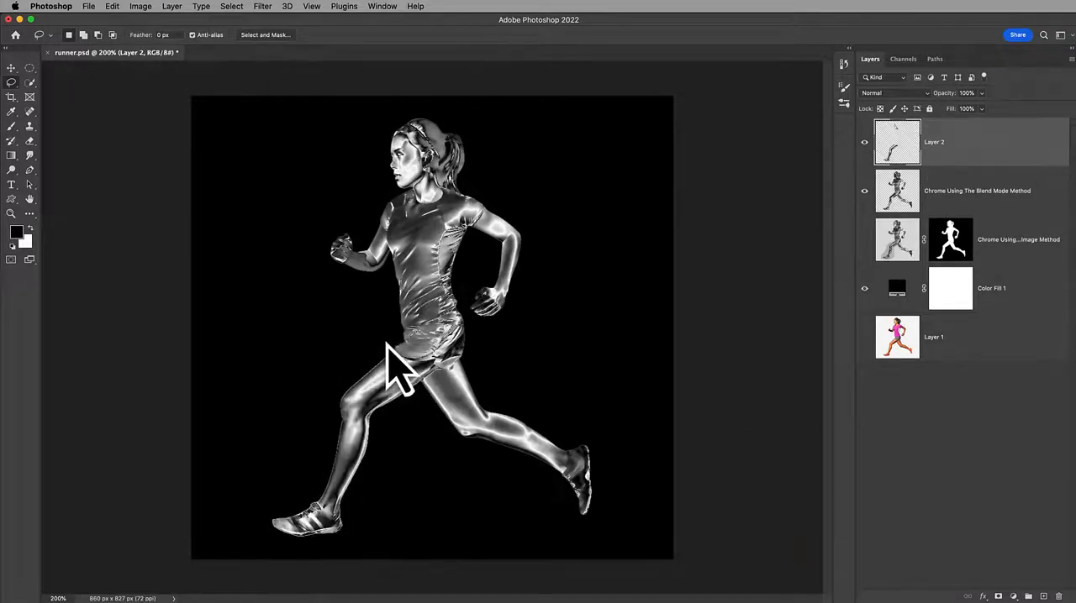
Set the inverted face and leg layer to Difference and merge it into the Blend Mode Method layer
left_click(916, 93)
left_click(900, 280)
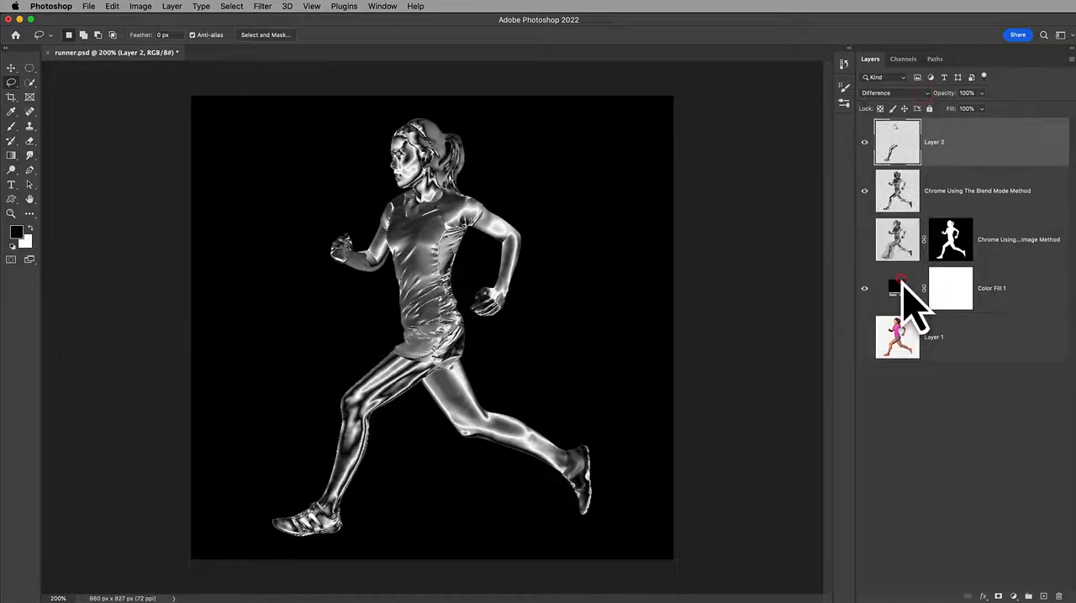
key("Delete")
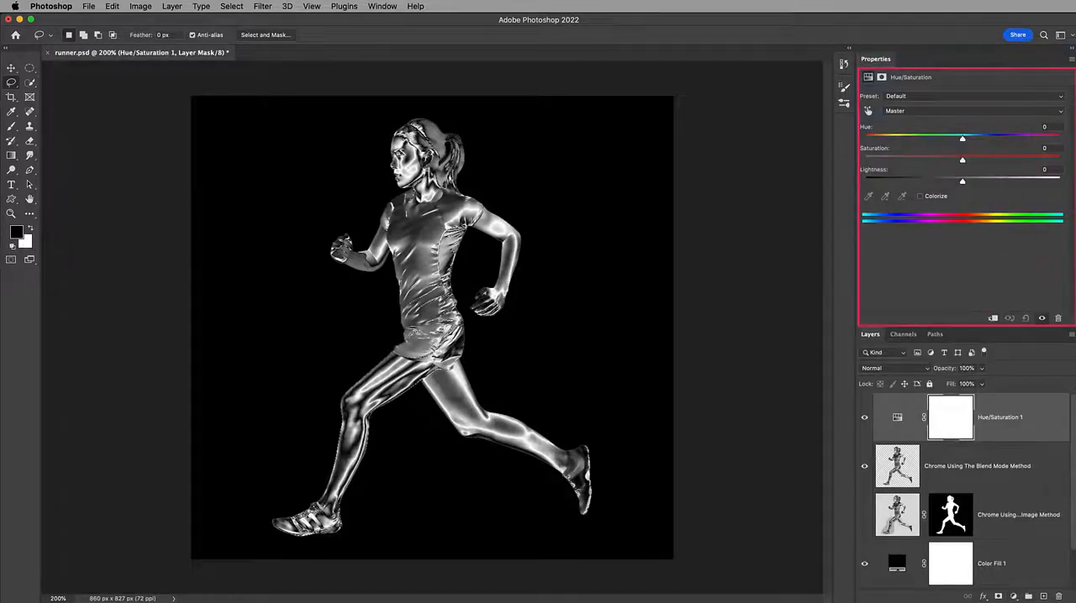
Colorize the runner through the Hue/Saturation 1 adjustment with hue 36, saturation 55 and lightness -35
left_click(920, 197)
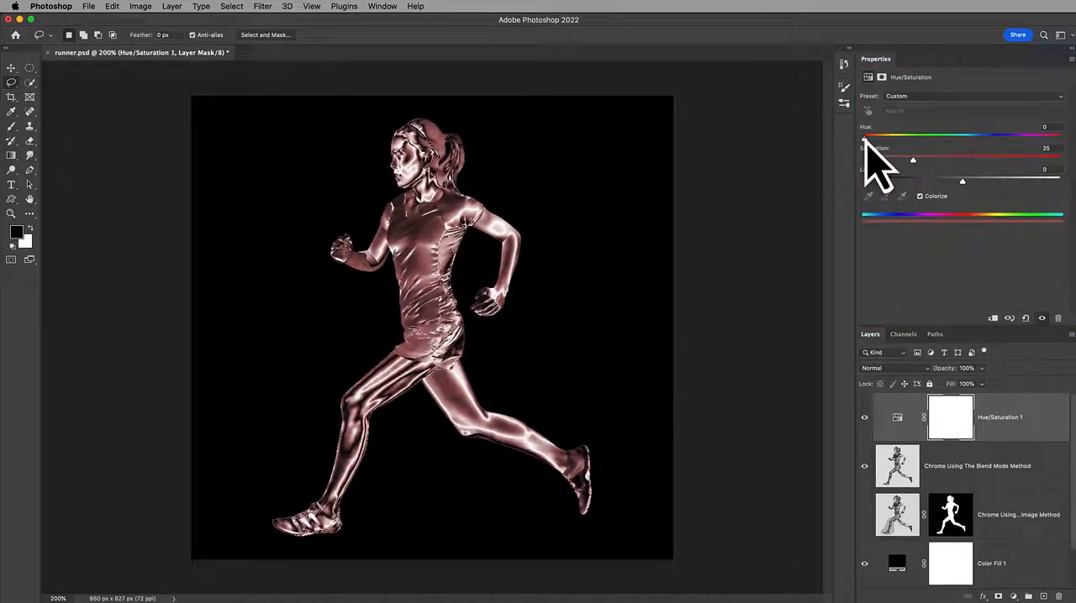
left_click_drag(865, 138, 887, 140)
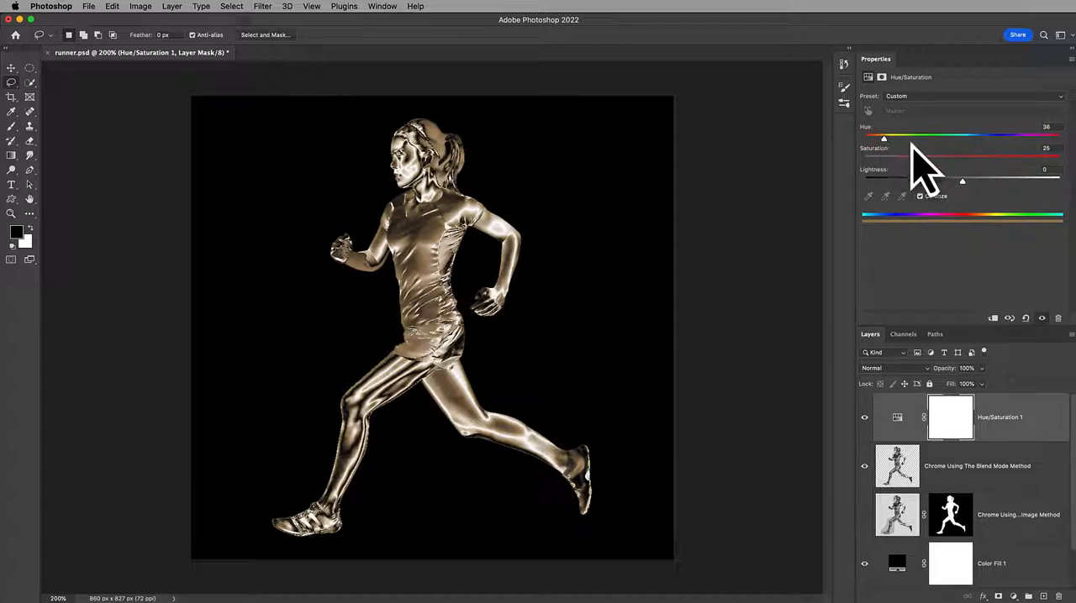
left_click_drag(913, 160, 927, 182)
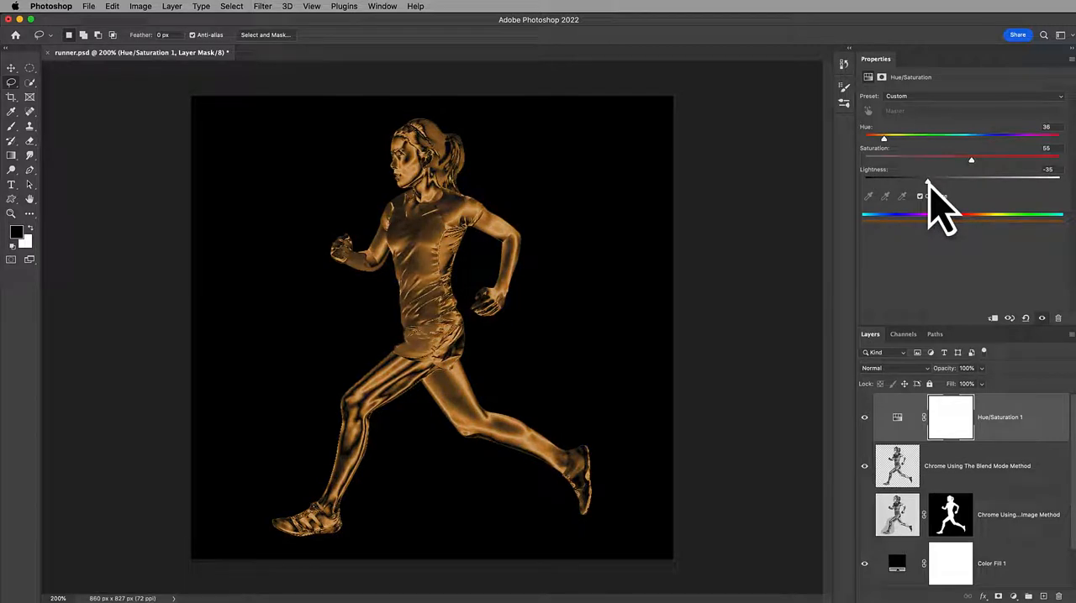
Compare the chrome runner with and without the Hue/Saturation 1 tint by toggling the adjustment's visibility
left_click(1041, 318)
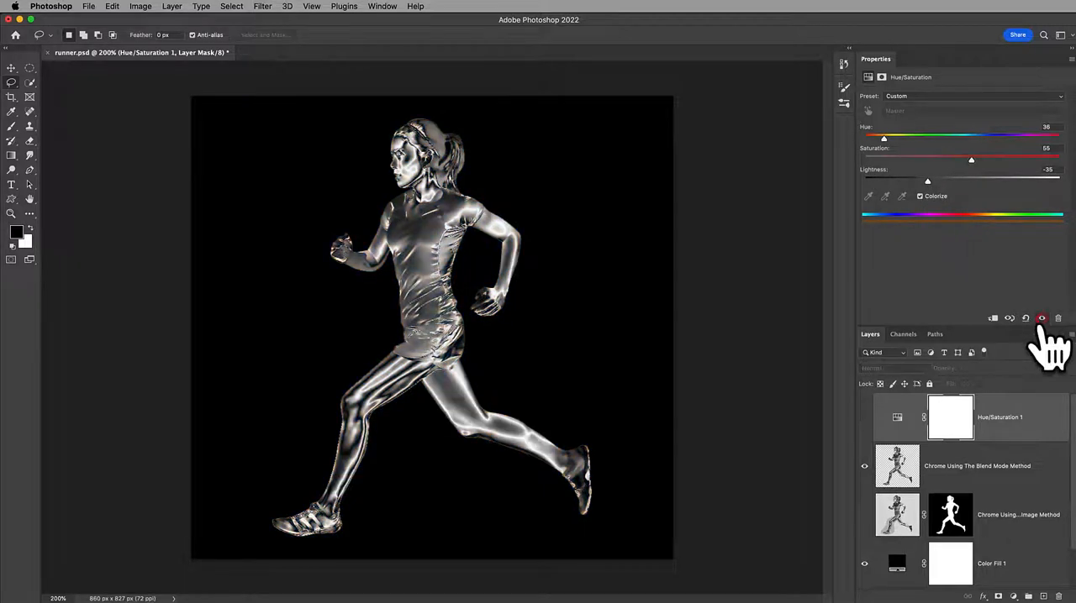
left_click(1041, 319)
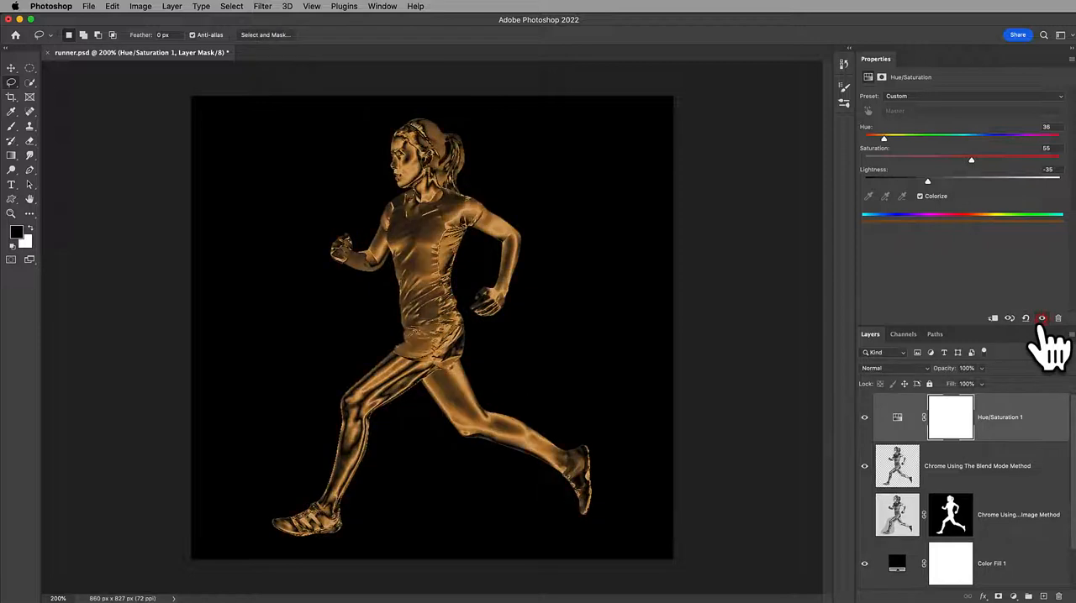
left_click(864, 417)
left_click(864, 418)
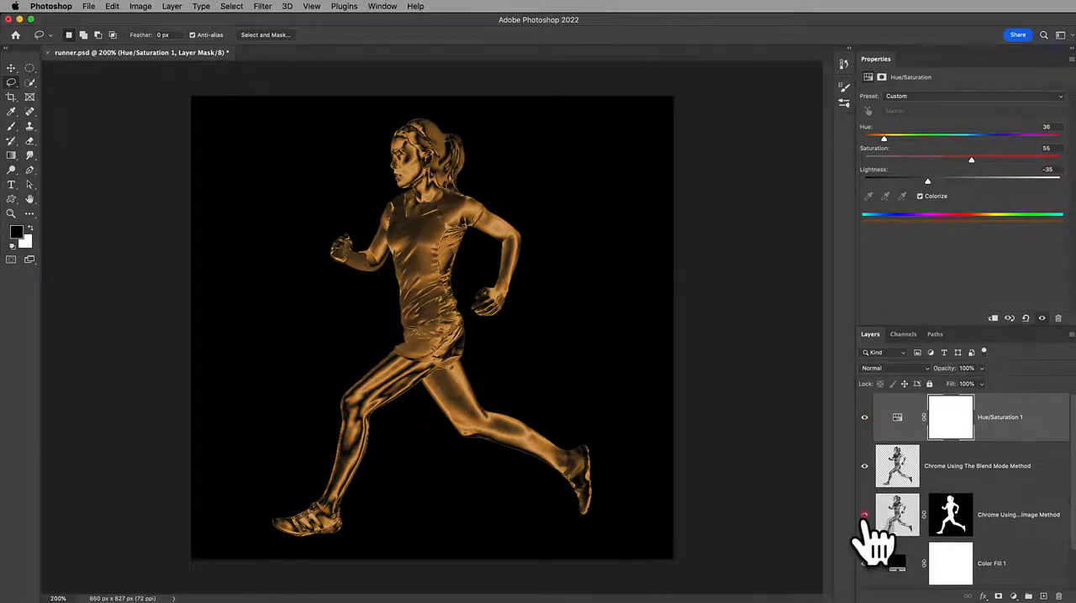
Hide the Blend Mode Method layer, show the Apply Image Method layer instead, and compare it with and without the Hue/Saturation tint
left_click(864, 464)
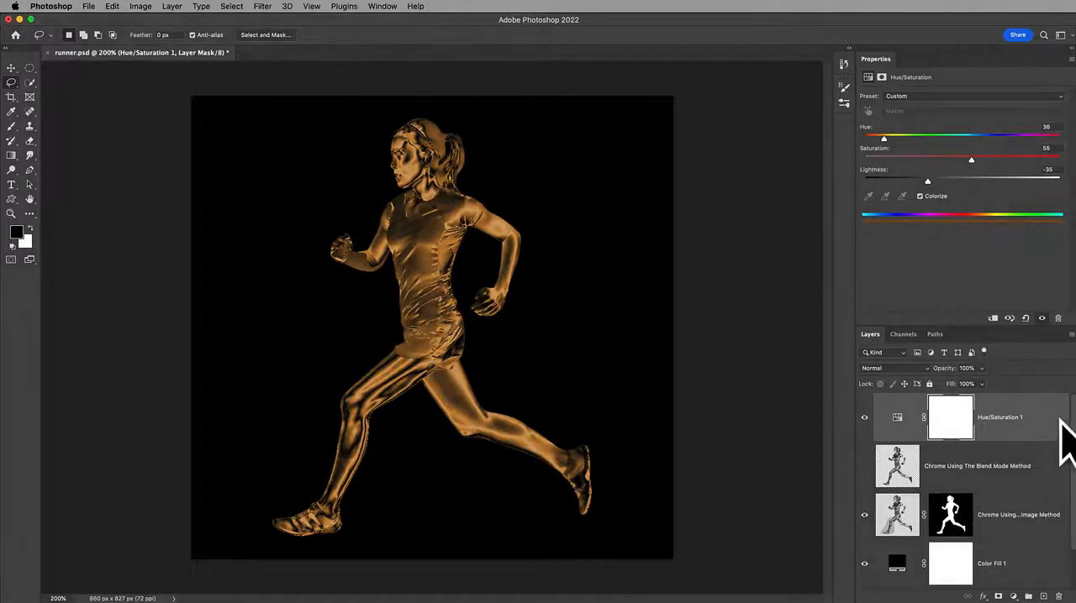
left_click(864, 417)
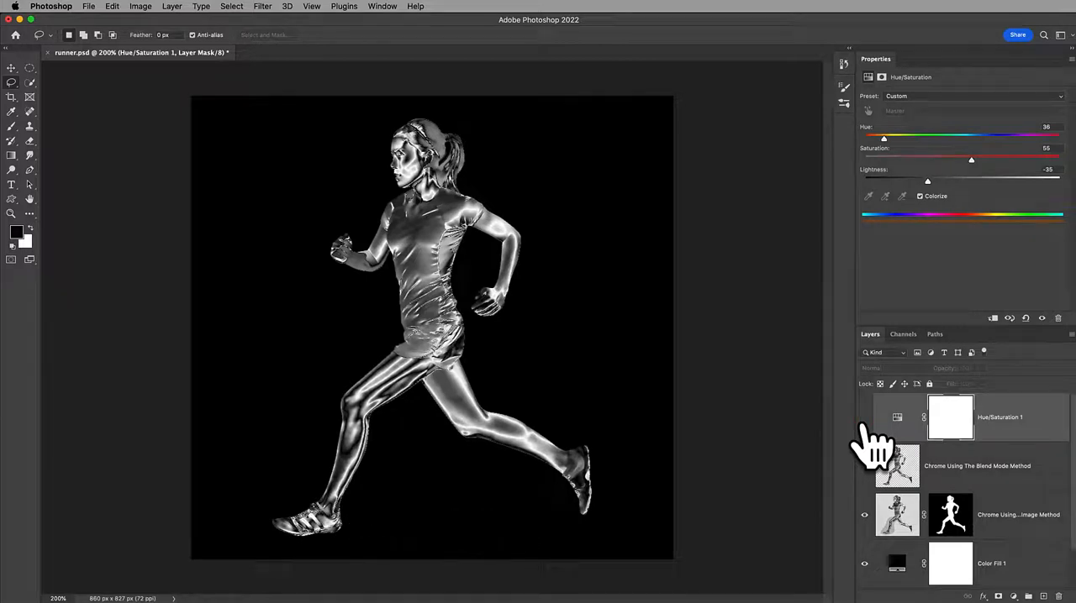
left_click(864, 417)
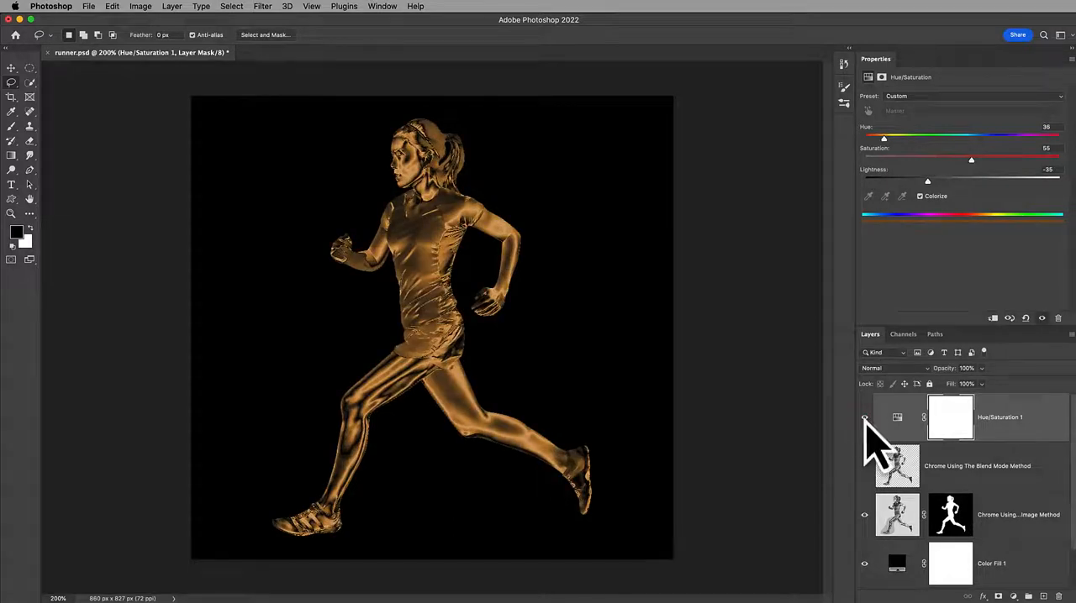
Shift the Hue/Saturation 1 tint to a copper tone with hue 25 and saturation 36
left_click_drag(882, 138, 877, 138)
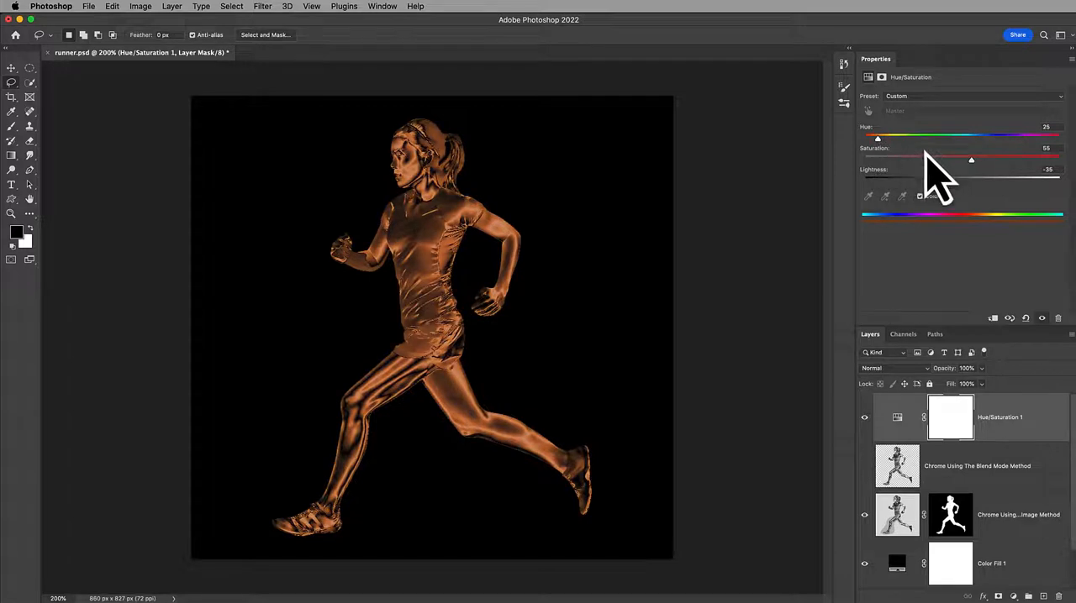
left_click_drag(971, 160, 933, 160)
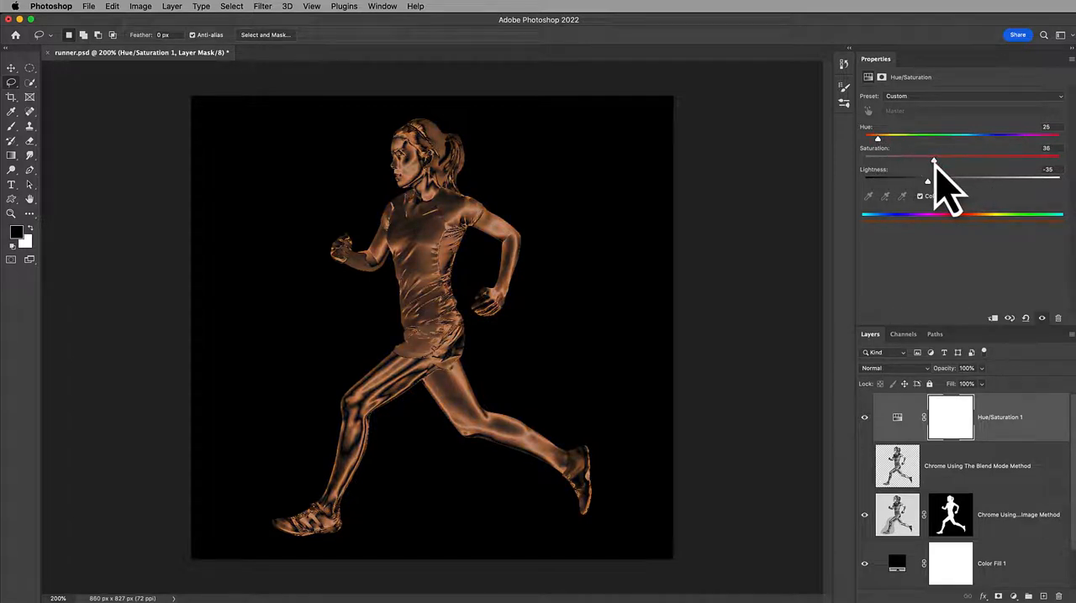